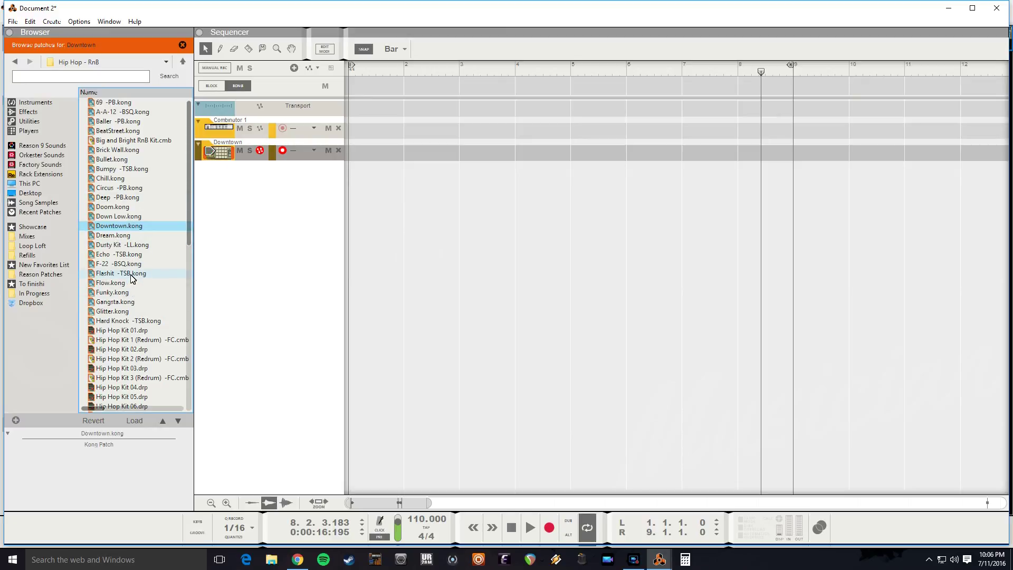
Load the Dusty Kit -LL patch onto the Kong track and record a first eight-bar drum pass from bar 1
{"action": "left_click_drag", "start_coordinate": [117, 246], "coordinate": [241, 149]}
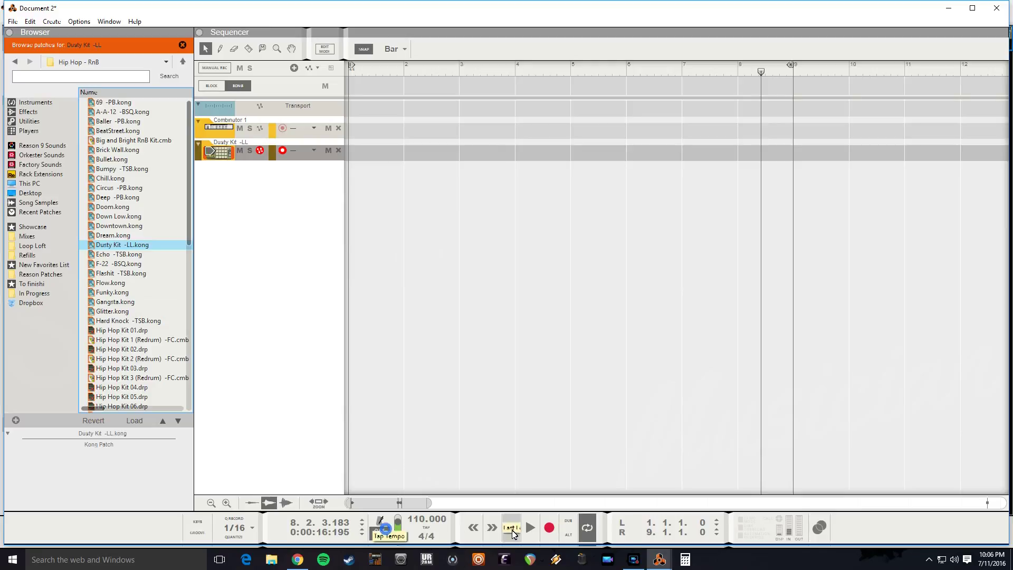
{"action": "left_click", "coordinate": [509, 530]}
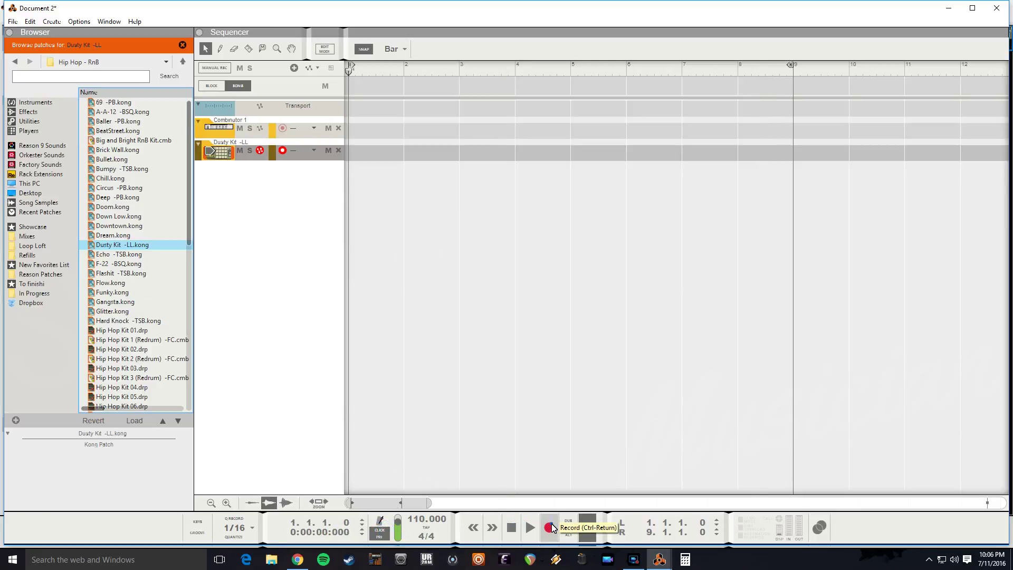
{"action": "left_click", "coordinate": [551, 528]}
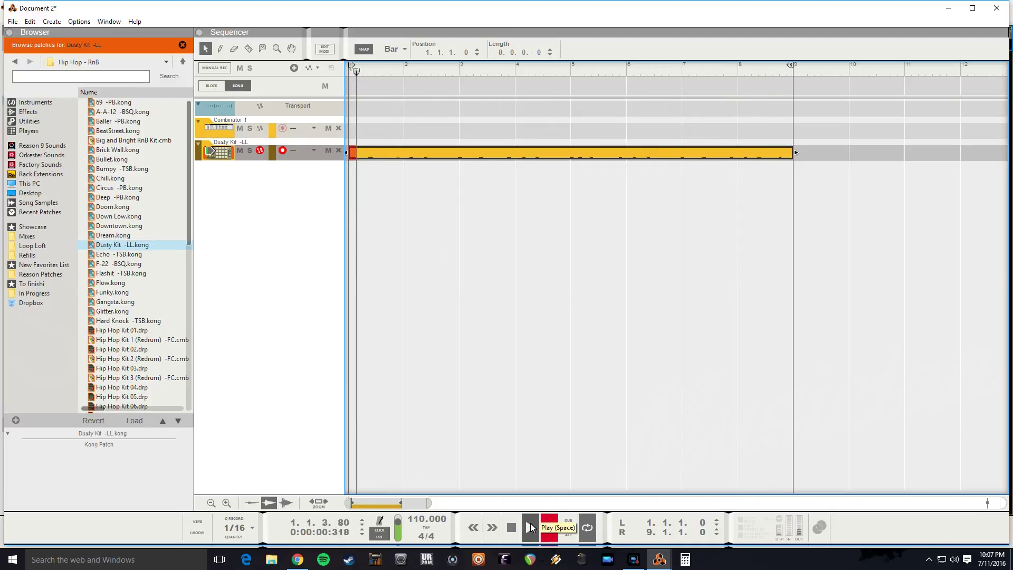
{"action": "left_click", "coordinate": [530, 524]}
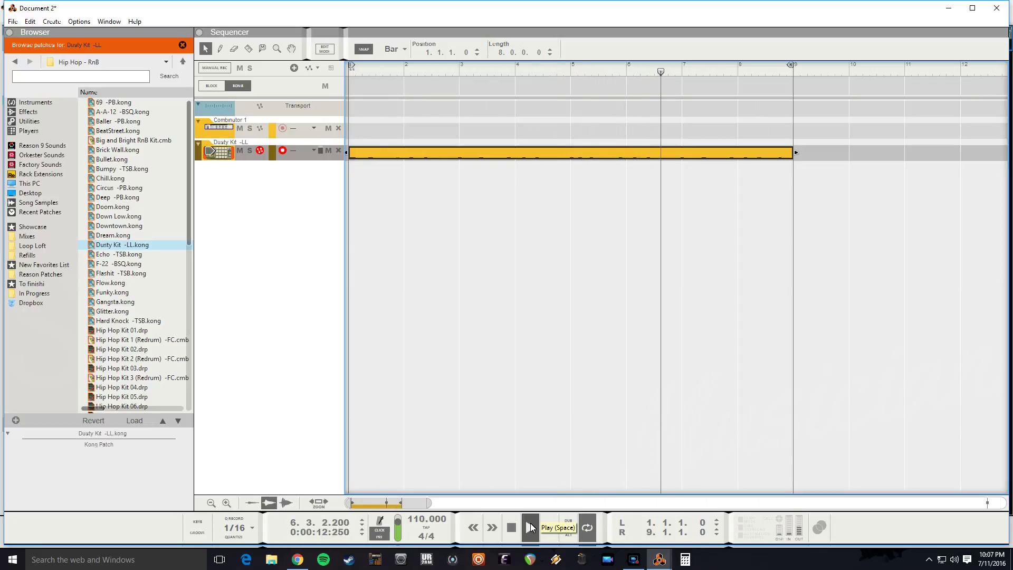
{"action": "left_click", "coordinate": [531, 527]}
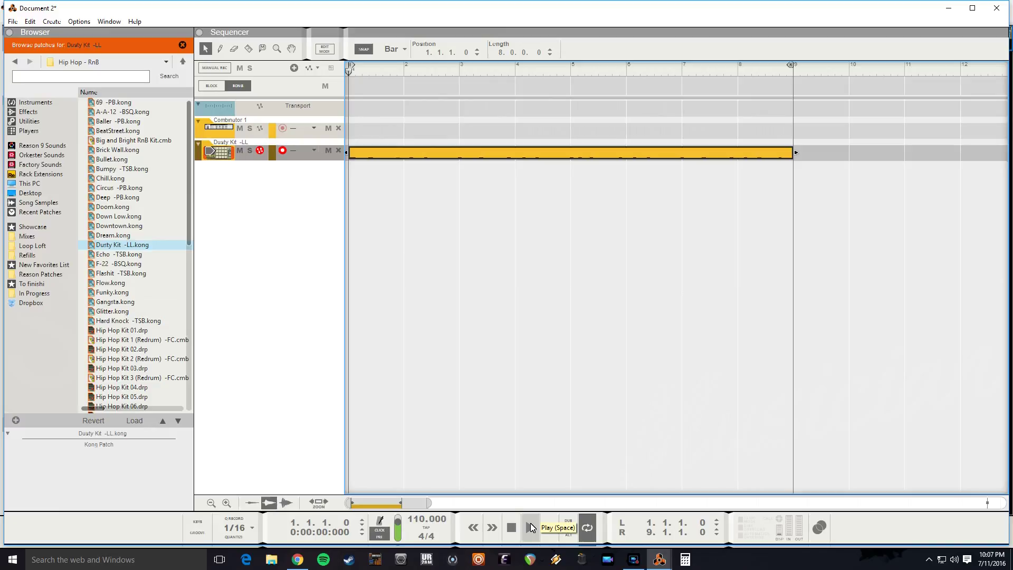
Overdub a second drum pass onto the eight-bar Dusty Kit -LL clip from bar 1
{"action": "key", "text": "ctrl+Return"}
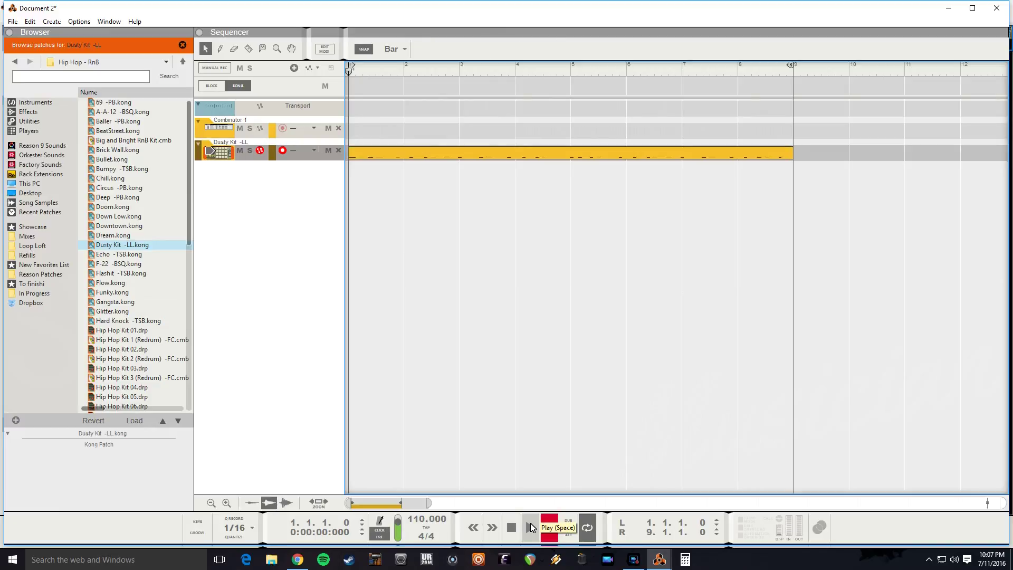
{"action": "left_click", "coordinate": [530, 524]}
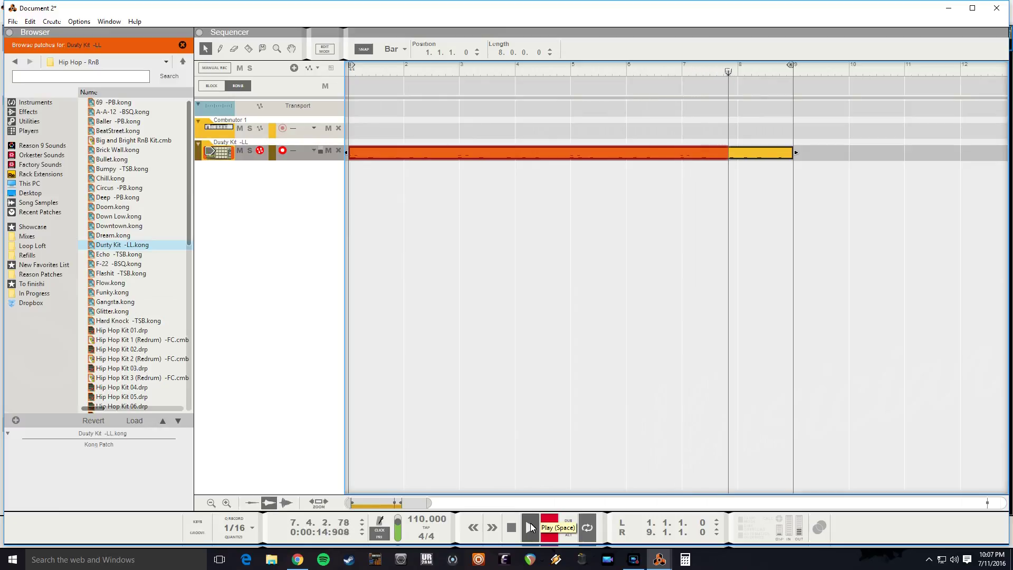
{"action": "left_click", "coordinate": [530, 523]}
{"action": "key", "text": "space"}
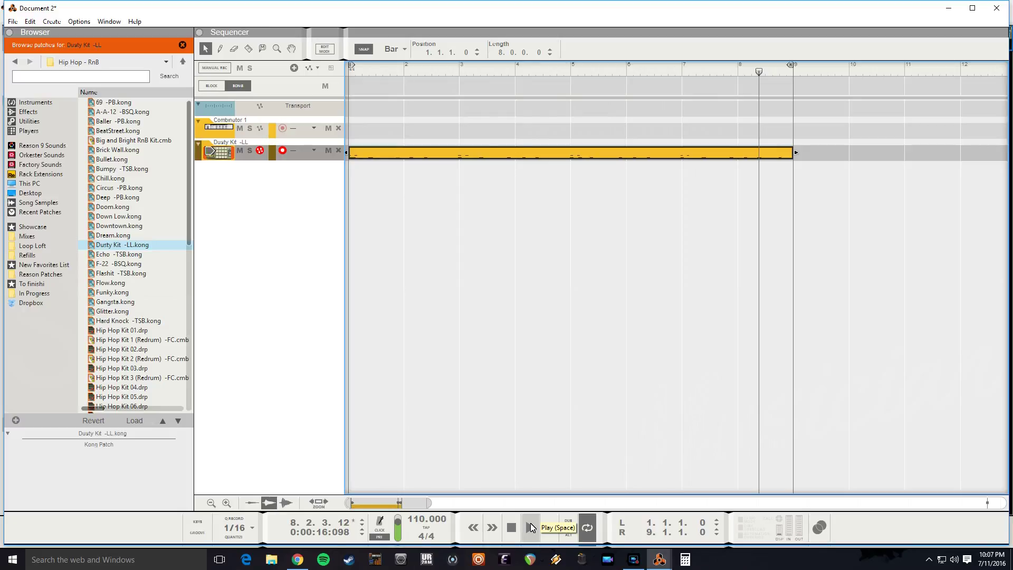
Play back the drum loop, return to the start and overdub another drum pass across the eight bars
{"action": "left_click", "coordinate": [530, 523]}
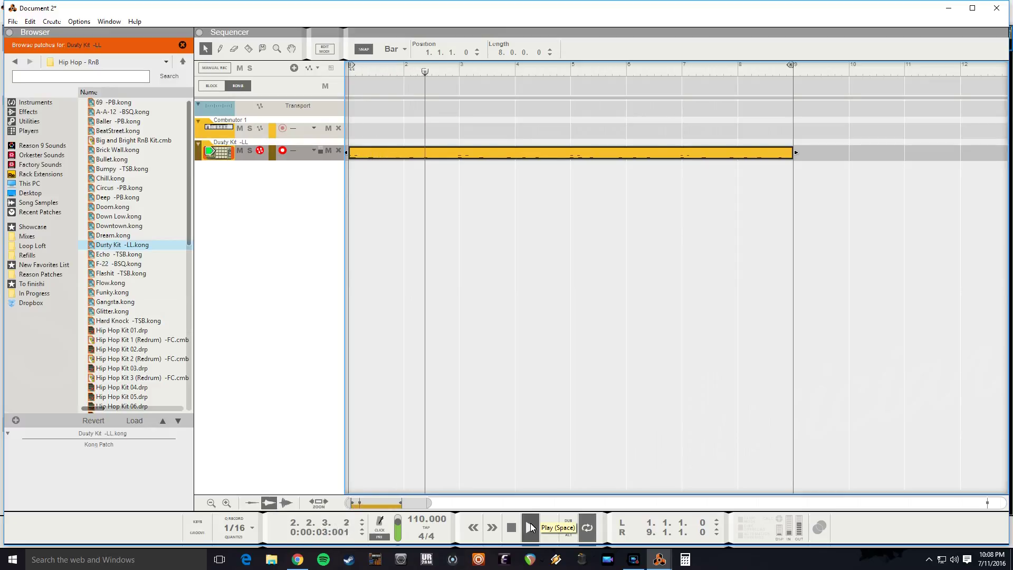
{"action": "left_click", "coordinate": [530, 527]}
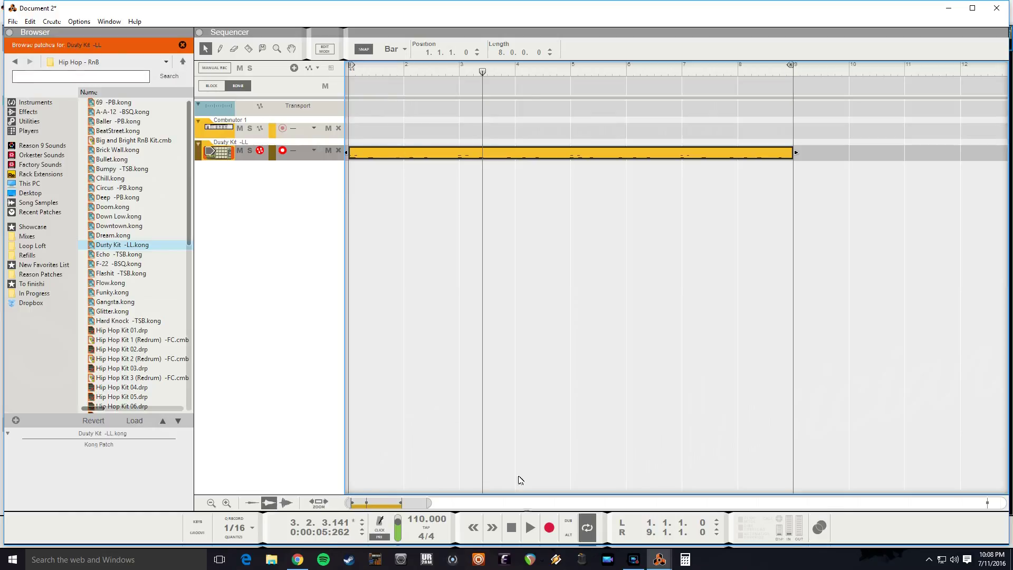
{"action": "left_click", "coordinate": [514, 527]}
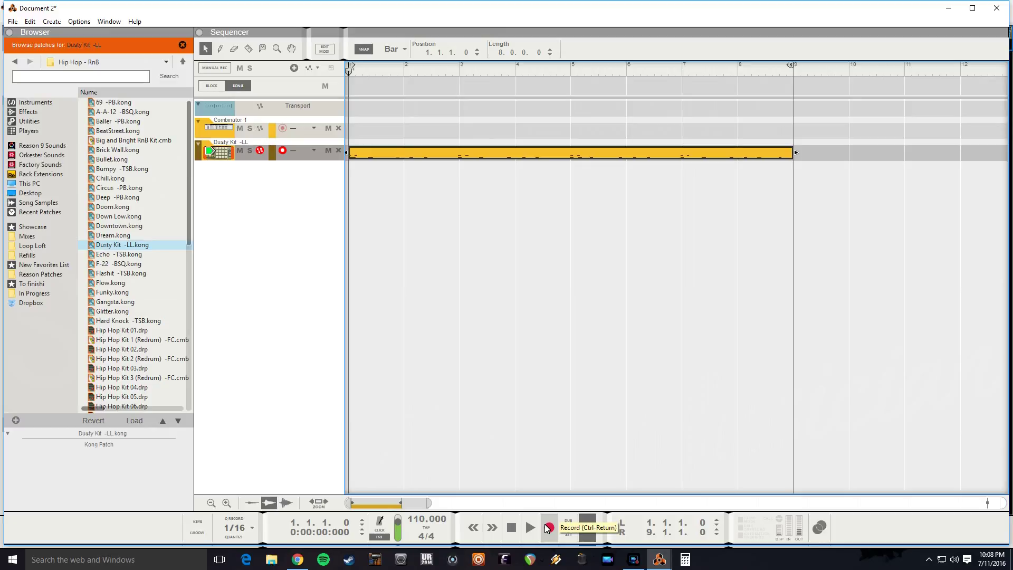
{"action": "left_click", "coordinate": [512, 526]}
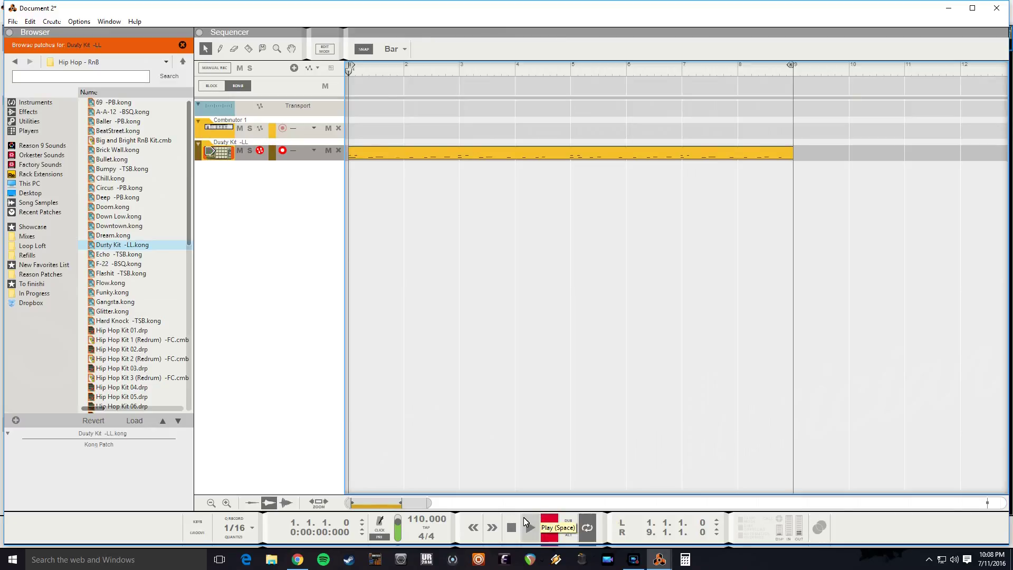
{"action": "left_click", "coordinate": [523, 519]}
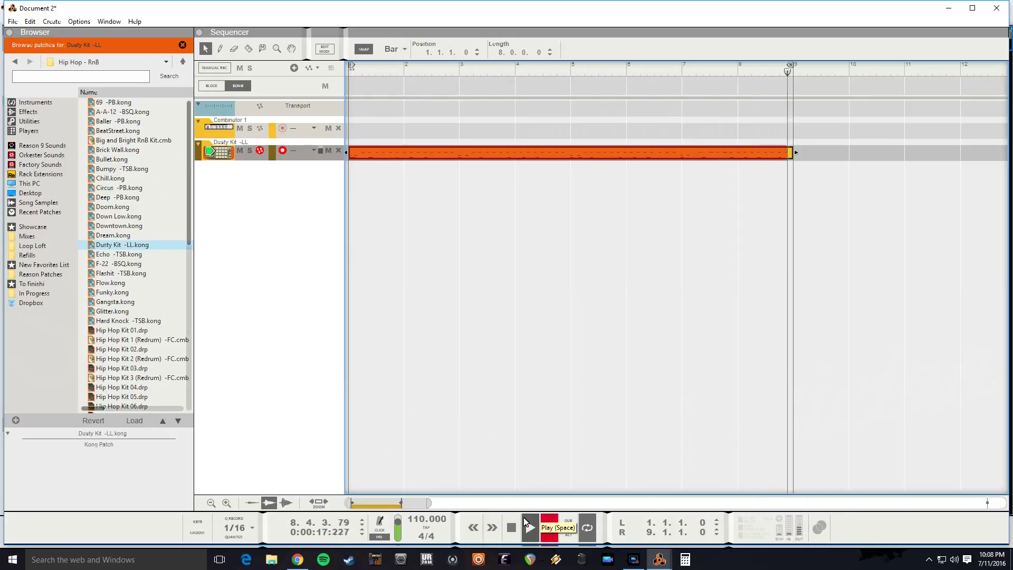
Open the drum clip for note editing and quantize all its notes to 1/16 at 50%
{"action": "double_click", "coordinate": [703, 154]}
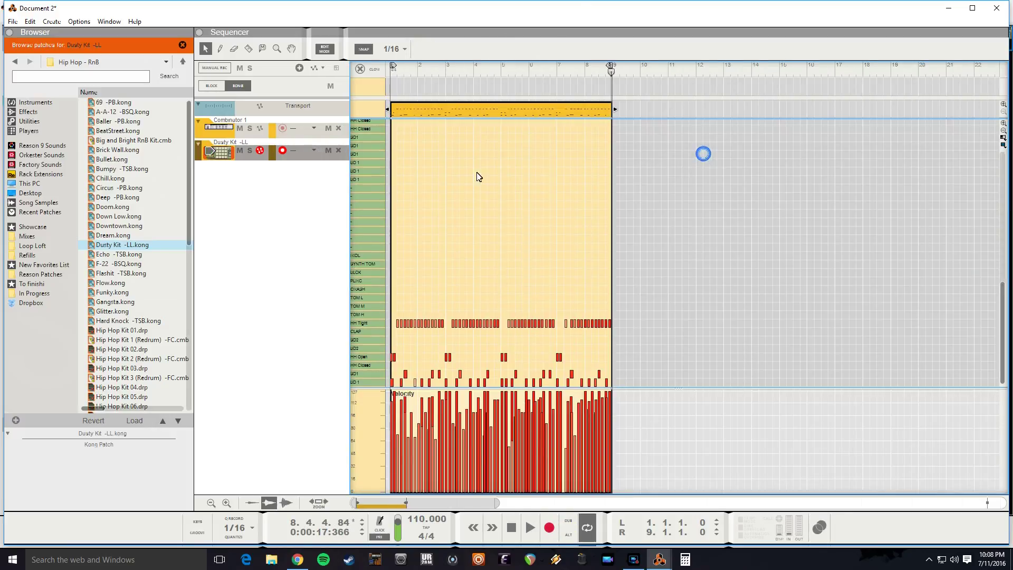
{"action": "key", "text": "F8"}
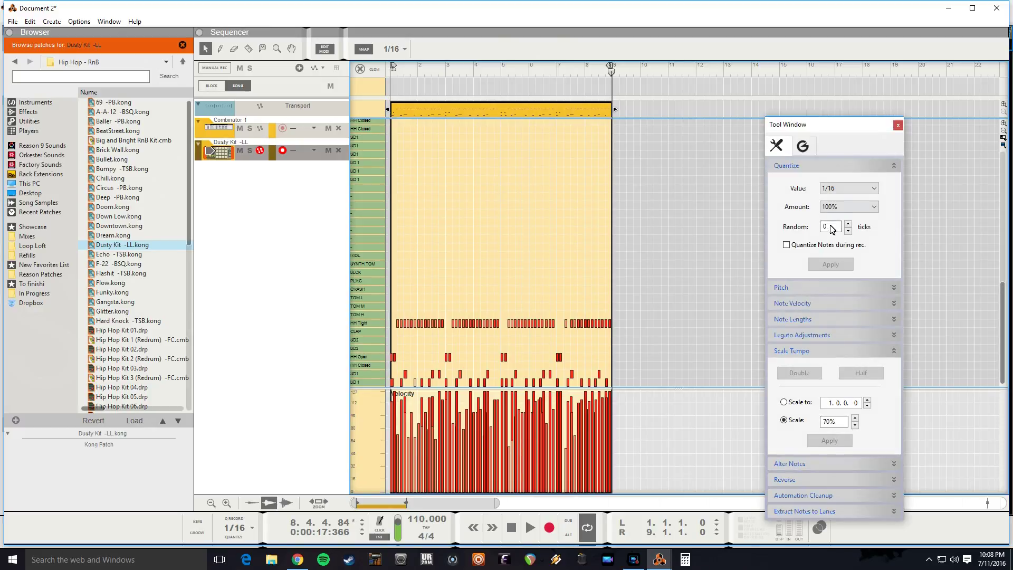
{"action": "left_click", "coordinate": [838, 209]}
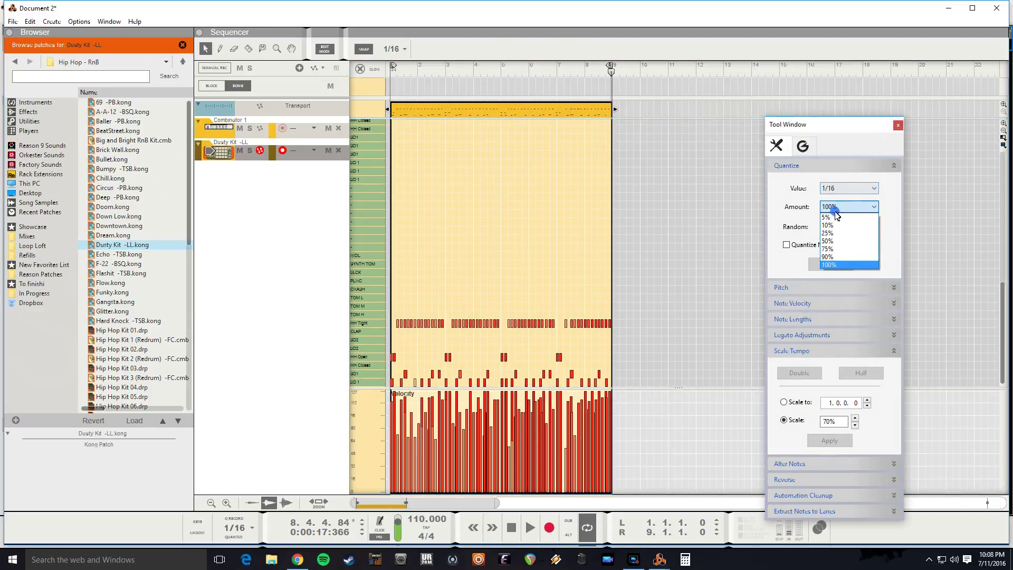
{"action": "left_click", "coordinate": [826, 241]}
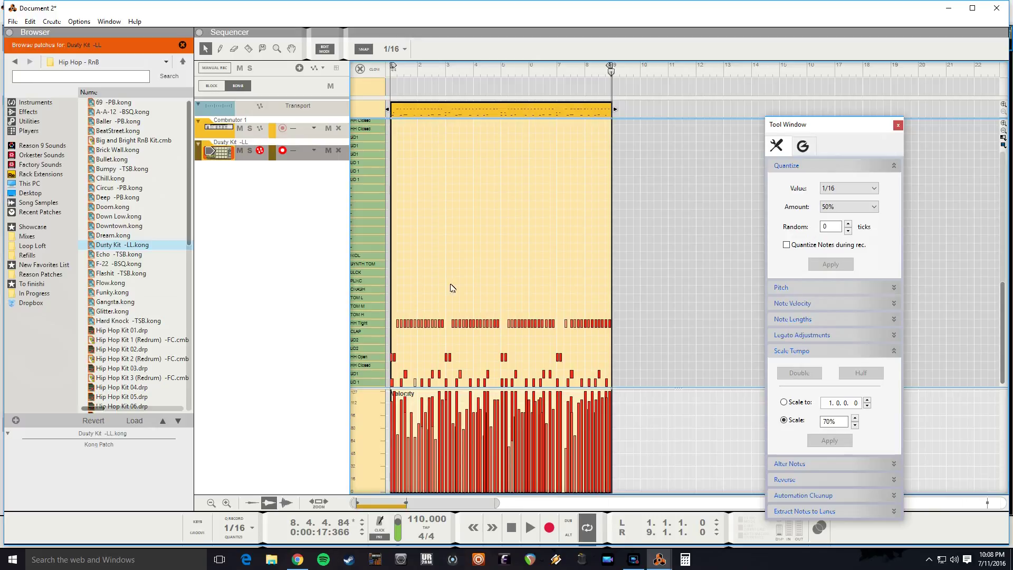
{"action": "left_click_drag", "start_coordinate": [650, 262], "coordinate": [662, 300]}
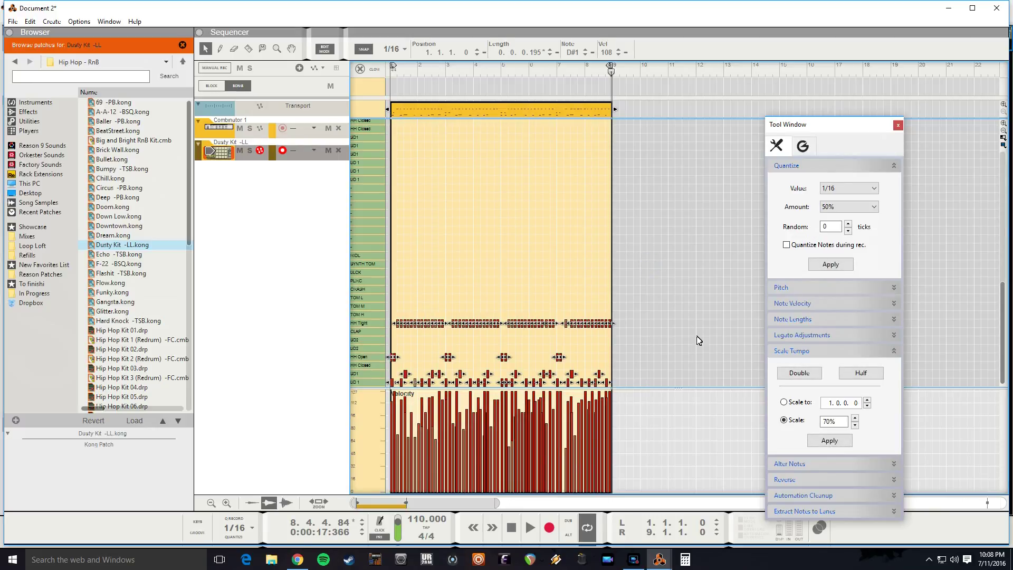
{"action": "left_click", "coordinate": [830, 265]}
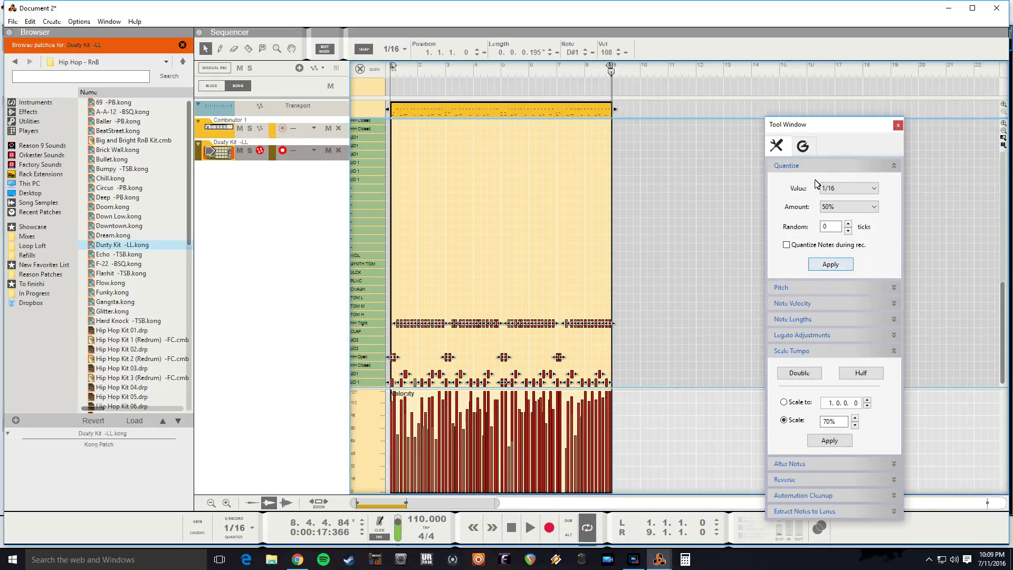
{"action": "left_click", "coordinate": [898, 126]}
Play the loop and quantize only the tight and open hi-hat notes to 1/16 at 100%
{"action": "key", "text": "space"}
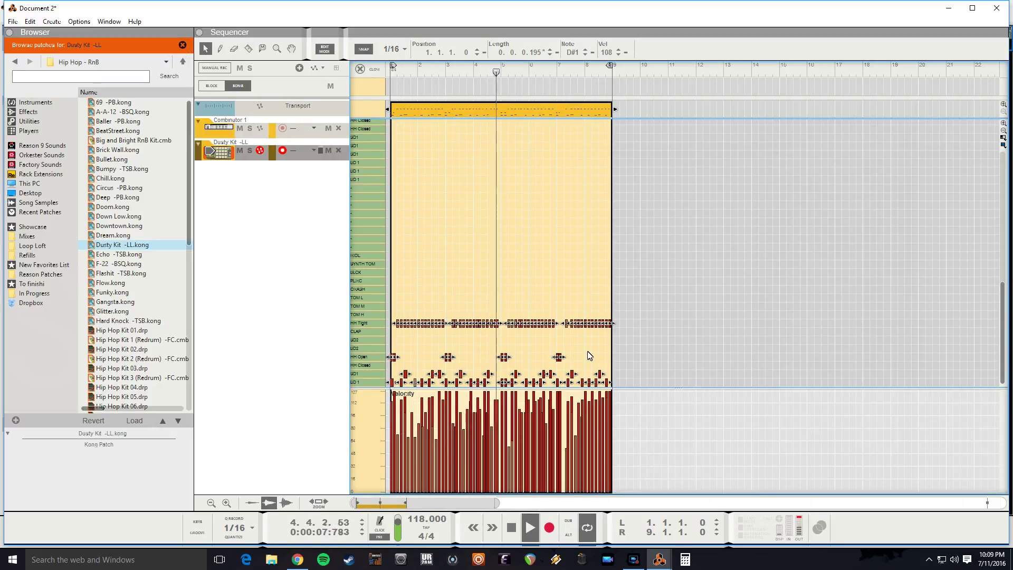
{"action": "left_click", "coordinate": [557, 340]}
{"action": "left_click_drag", "start_coordinate": [630, 303], "coordinate": [352, 357]}
{"action": "key", "text": "F8"}
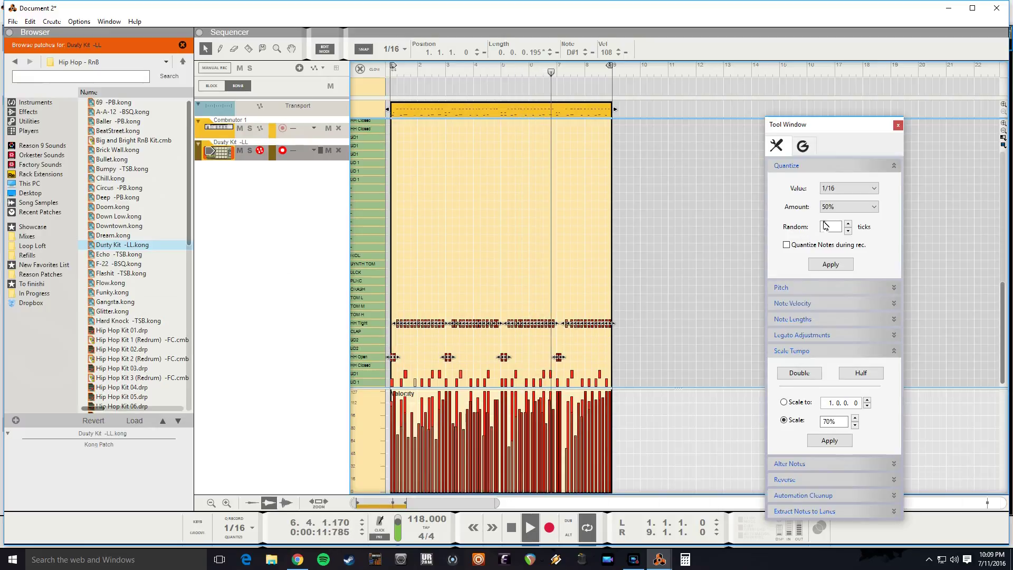
{"action": "left_click", "coordinate": [841, 206]}
{"action": "left_click", "coordinate": [828, 264]}
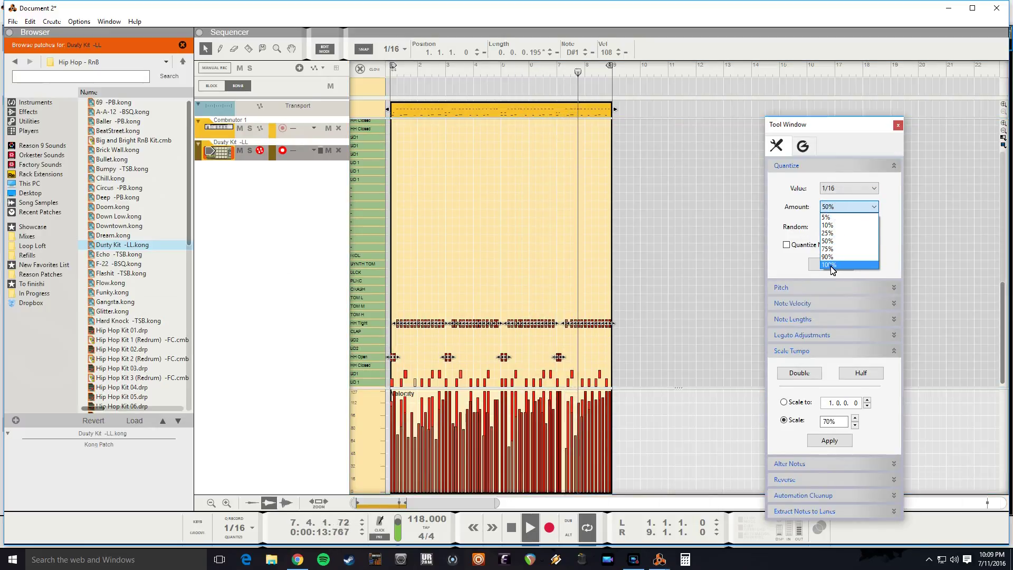
{"action": "left_click", "coordinate": [830, 264]}
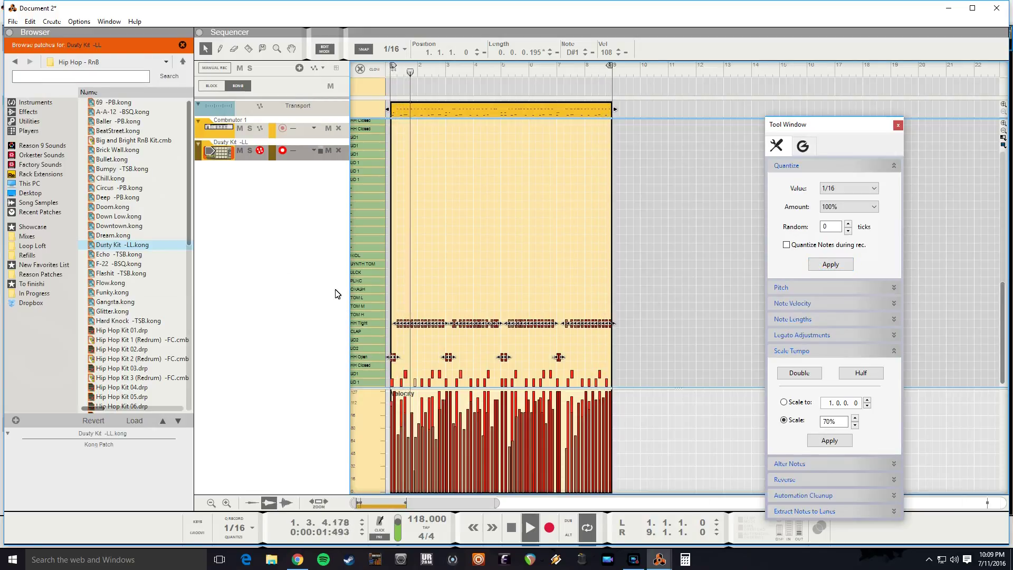
Switch to the rack window showing the Kong device and close the Tool Window
{"action": "key", "text": "alt+Tab"}
{"action": "key", "text": "alt+Tab"}
{"action": "key", "text": "alt+Tab"}
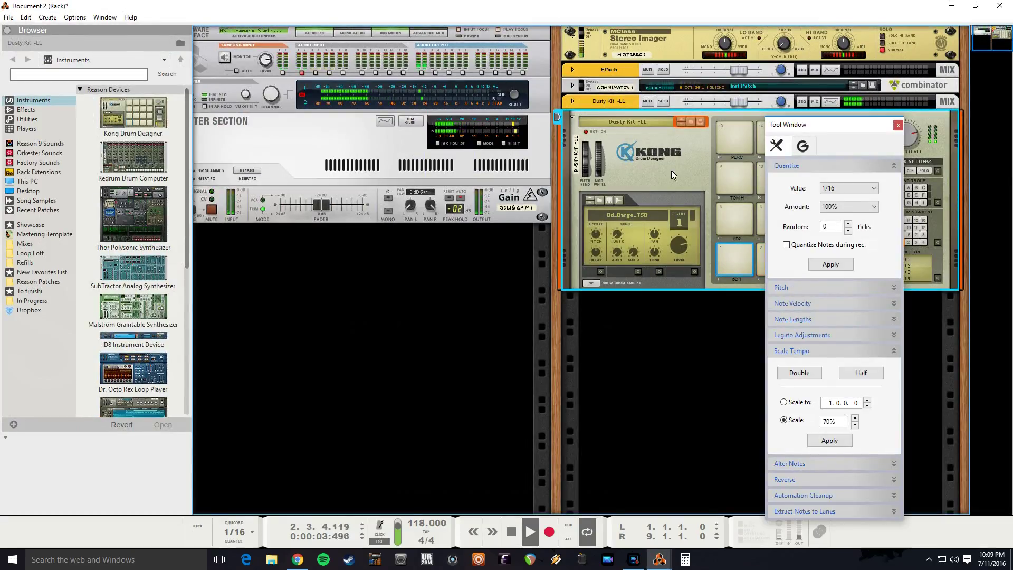
{"action": "left_click", "coordinate": [899, 125]}
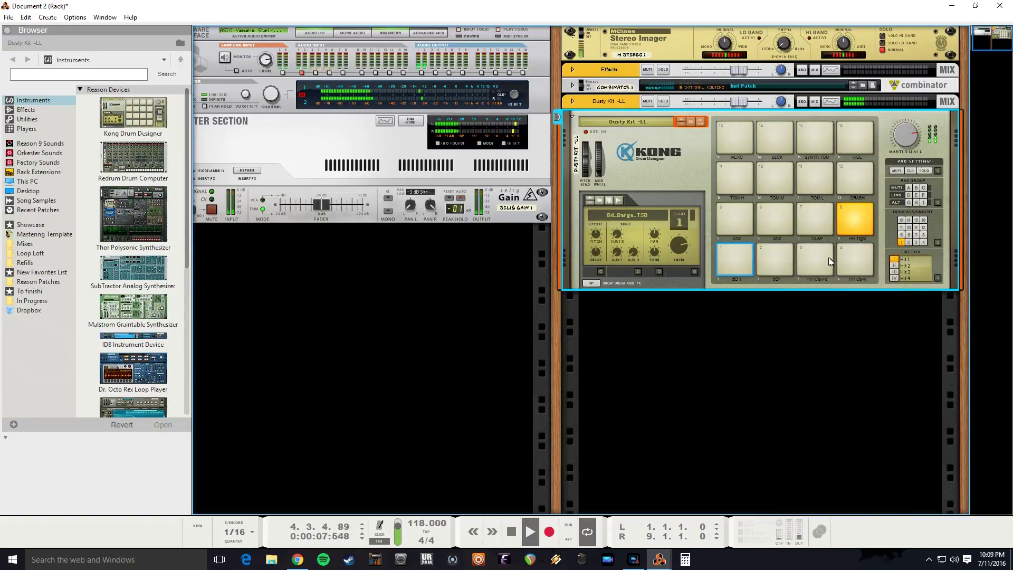
Pan Kong's open hi-hat on pad 4 to -64, switching between hi-hat pads 8 and 4
{"action": "left_click", "coordinate": [854, 265]}
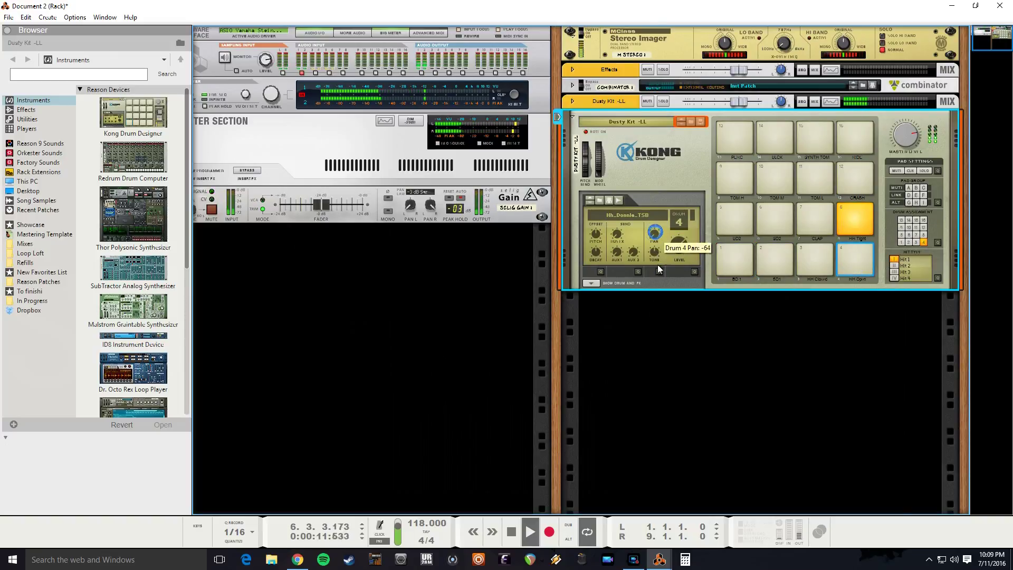
{"action": "left_click", "coordinate": [861, 220]}
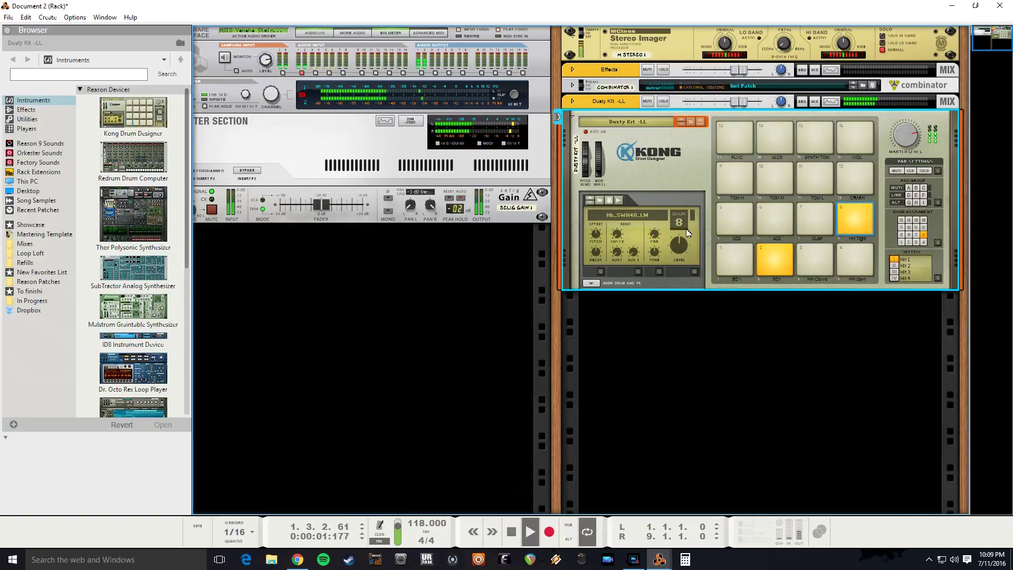
{"action": "left_click", "coordinate": [861, 257]}
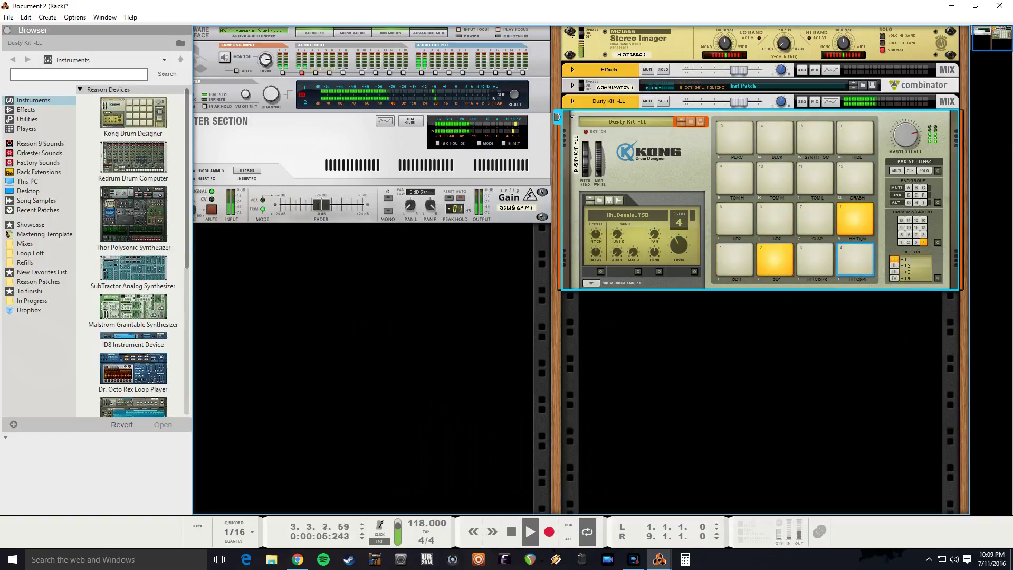
Add the Dusty Piano -FC patch from the Reason 9 Sounds Keys & Chords Electric Piano folder to the empty rack space below the Master Section
{"action": "left_click", "coordinate": [624, 375]}
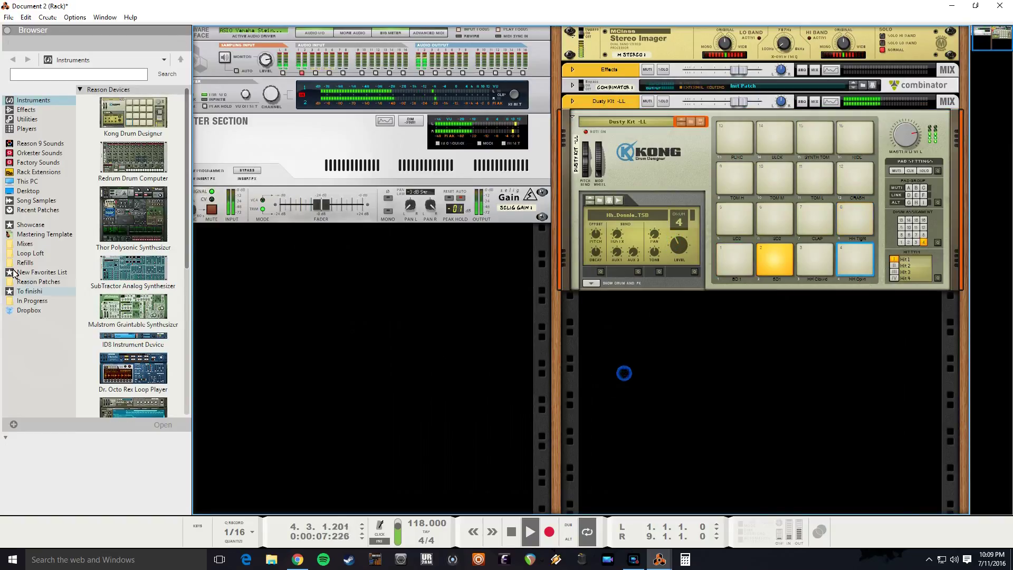
{"action": "left_click", "coordinate": [48, 147]}
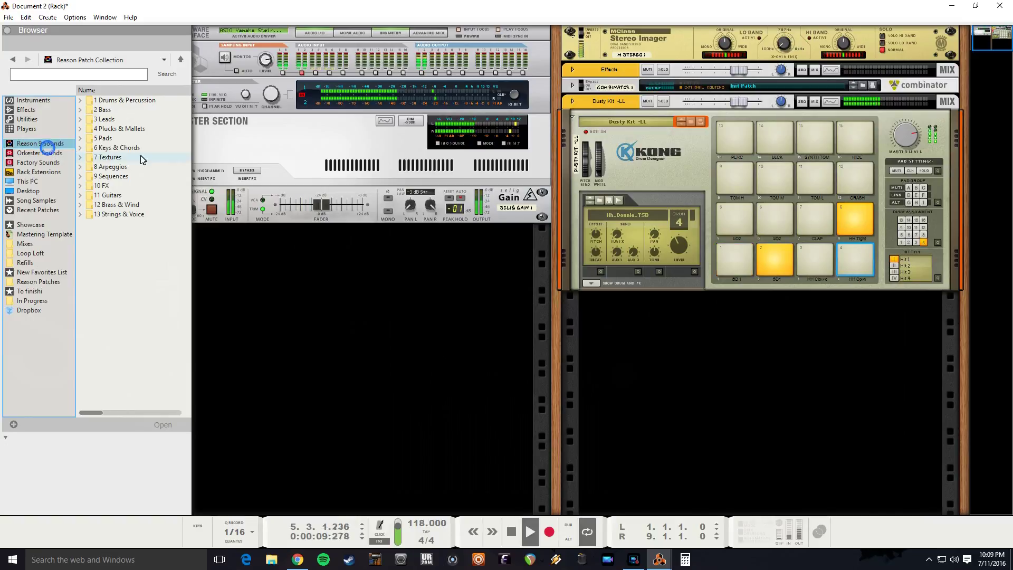
{"action": "left_click", "coordinate": [82, 147]}
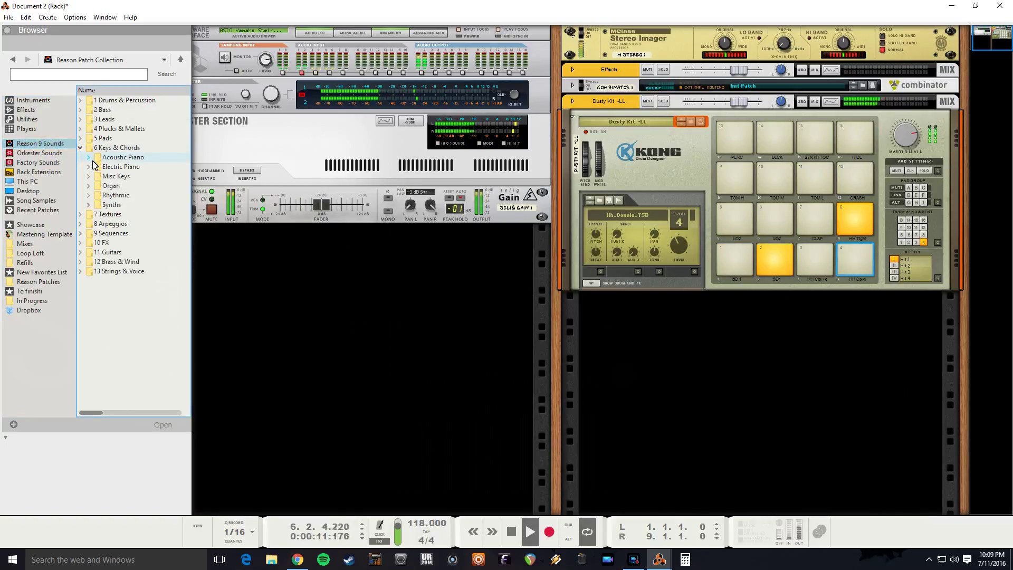
{"action": "left_click", "coordinate": [87, 167]}
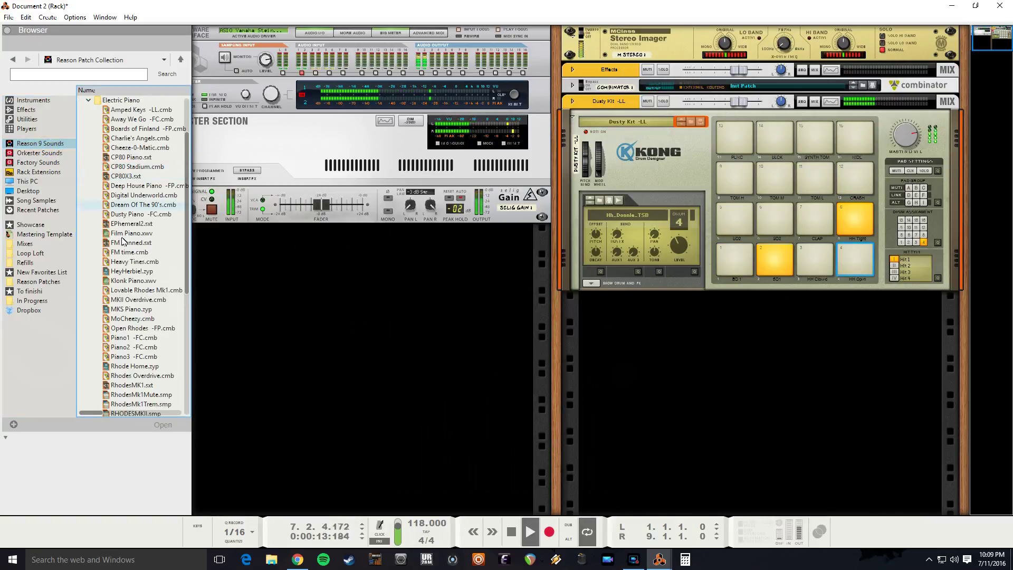
{"action": "left_click_drag", "start_coordinate": [133, 220], "coordinate": [312, 311]}
{"action": "left_click_drag", "start_coordinate": [306, 316], "coordinate": [311, 320]}
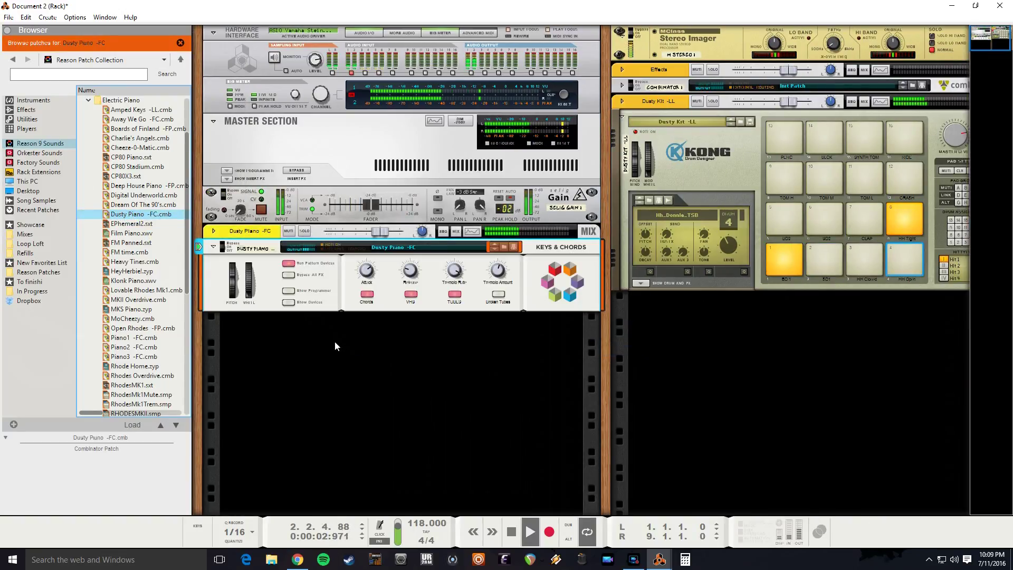
Show the devices inside the Dusty Piano -FC Combinator and unfold its Note Echo player
{"action": "left_click", "coordinate": [287, 302]}
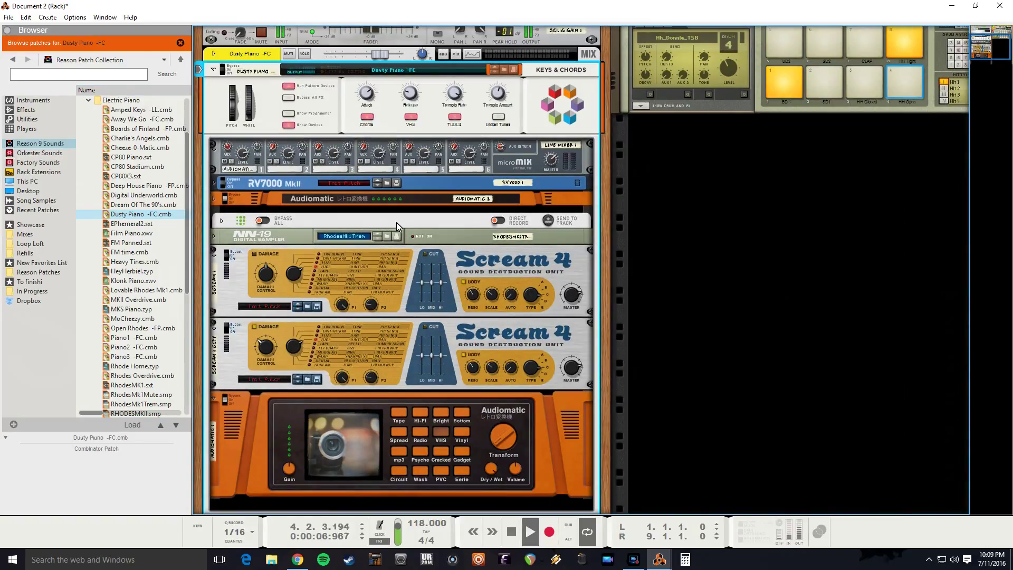
{"action": "left_click", "coordinate": [221, 222]}
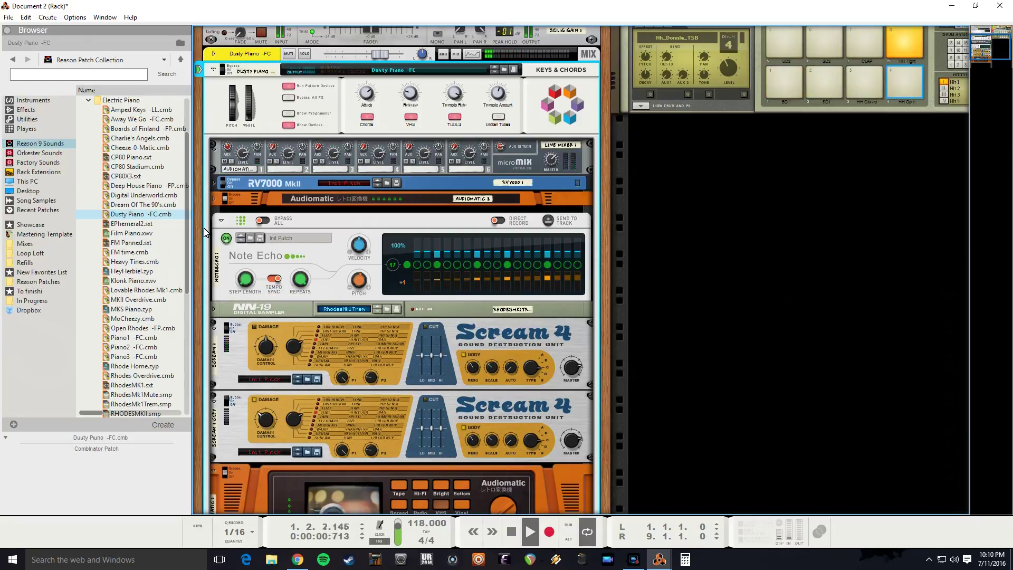
Lower the song tempo to 101 BPM, then stop playback and return to the song start
{"action": "left_click_drag", "start_coordinate": [416, 523], "coordinate": [413, 552]}
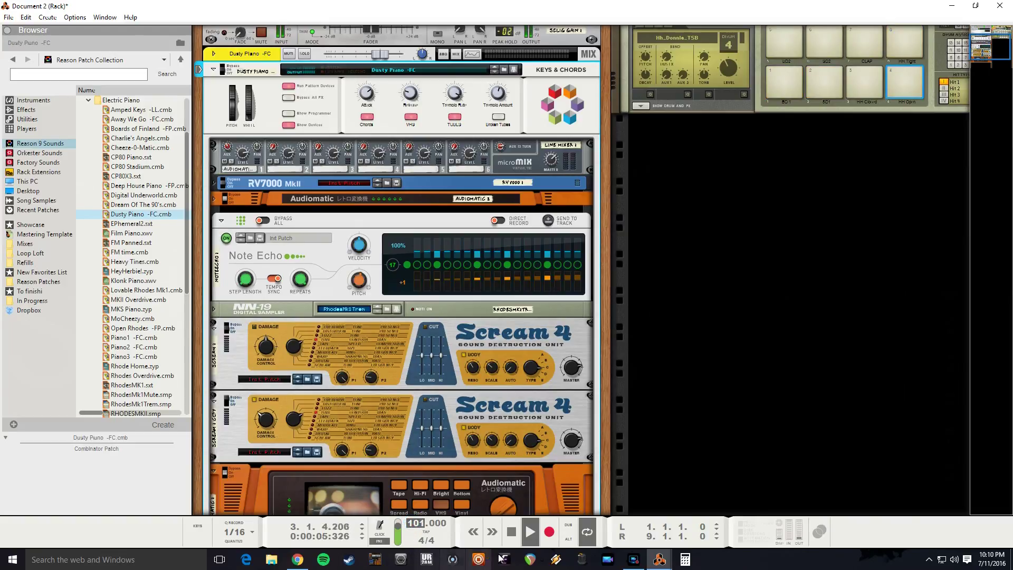
{"action": "left_click", "coordinate": [510, 535]}
{"action": "left_click", "coordinate": [510, 538]}
{"action": "left_click", "coordinate": [510, 537]}
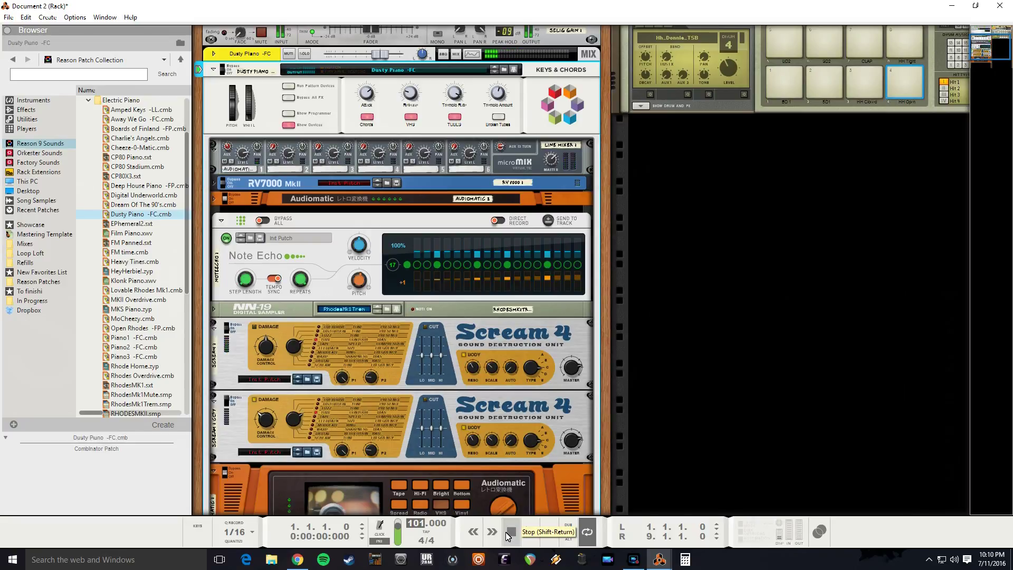
Switch to the sequencer window, record an eight-bar part on the Dusty Piano -FC track and return to the song start
{"action": "key", "text": "space"}
{"action": "key", "text": "alt+Tab"}
{"action": "key", "text": "alt+Tab"}
{"action": "key", "text": "alt+Tab"}
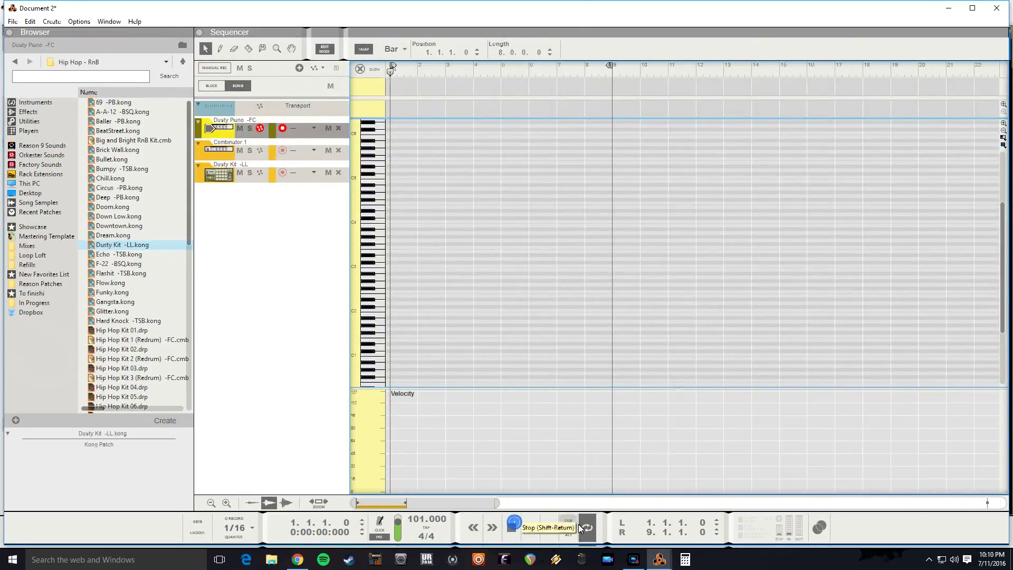
{"action": "left_click", "coordinate": [550, 527]}
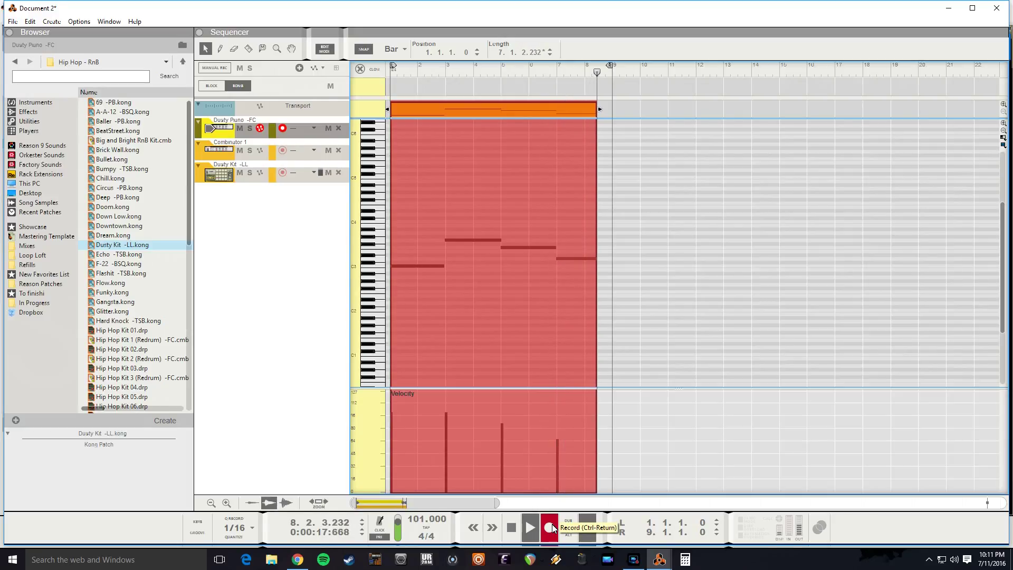
{"action": "key", "text": "space"}
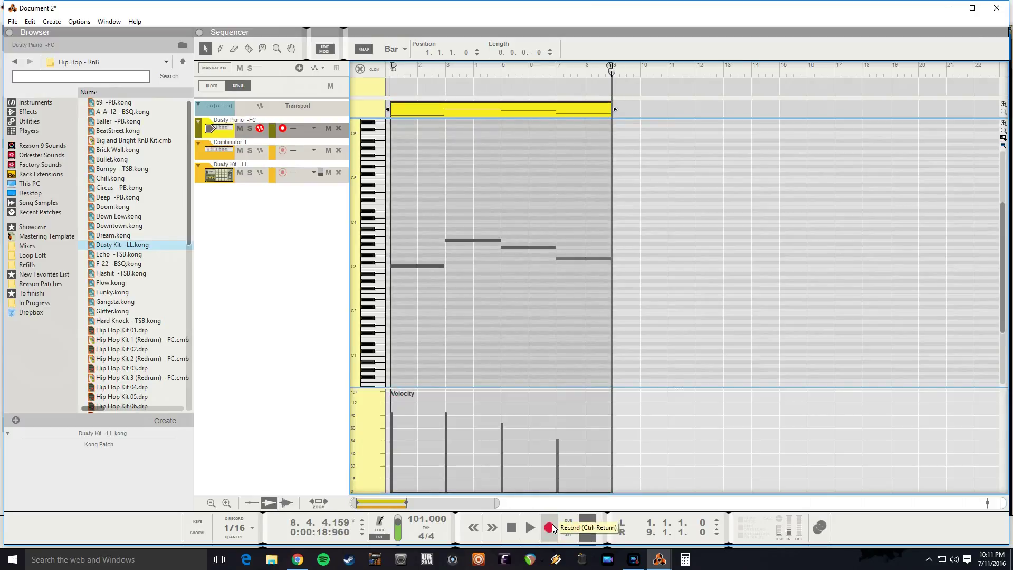
{"action": "key", "text": "Home"}
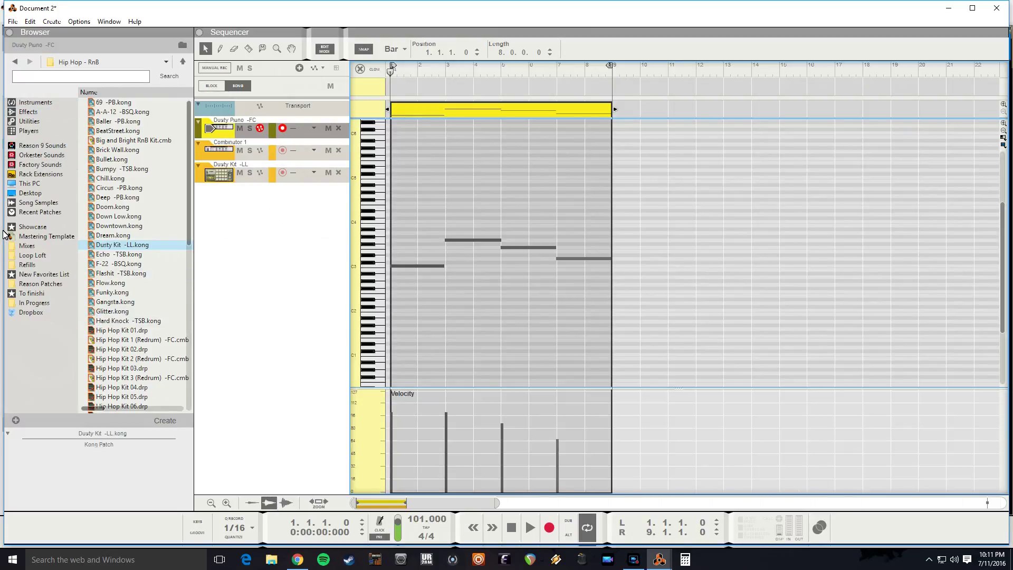
Add the RhodesMk1Mute.smp patch from the Reason 9 Sounds Keys & Chords Electric Piano folder as a new sequencer track
{"action": "left_click", "coordinate": [28, 146]}
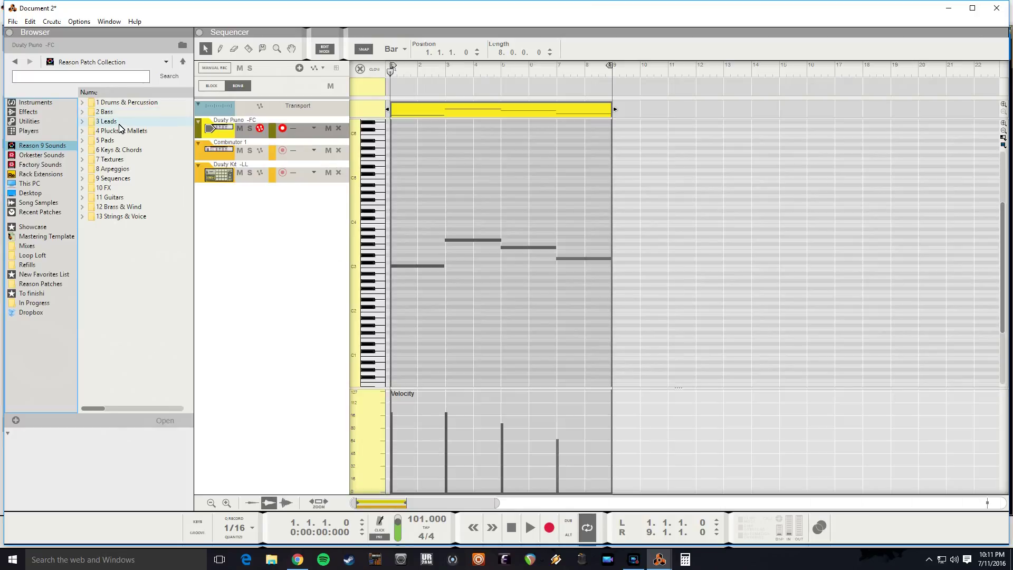
{"action": "double_click", "coordinate": [127, 151]}
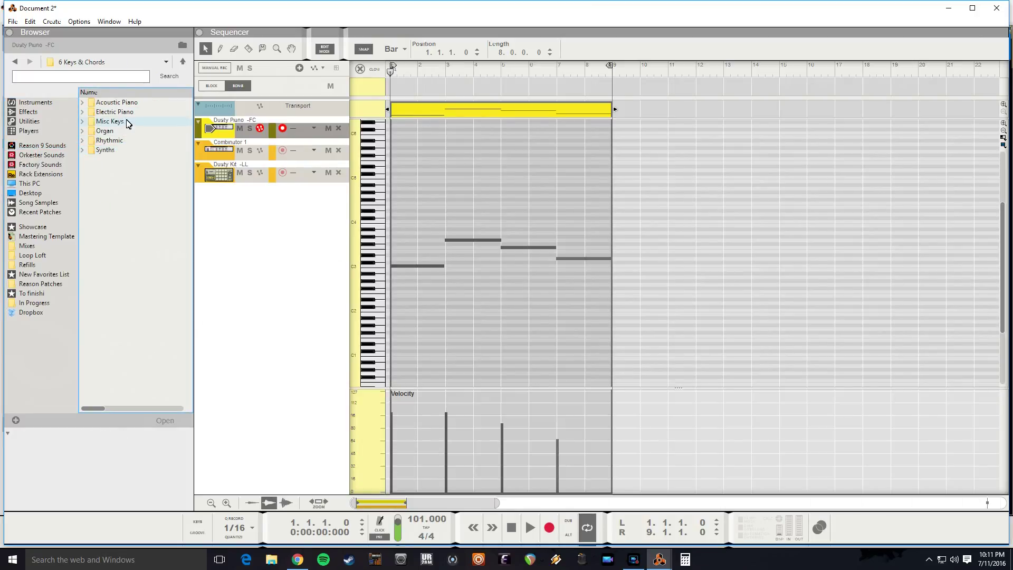
{"action": "double_click", "coordinate": [130, 113]}
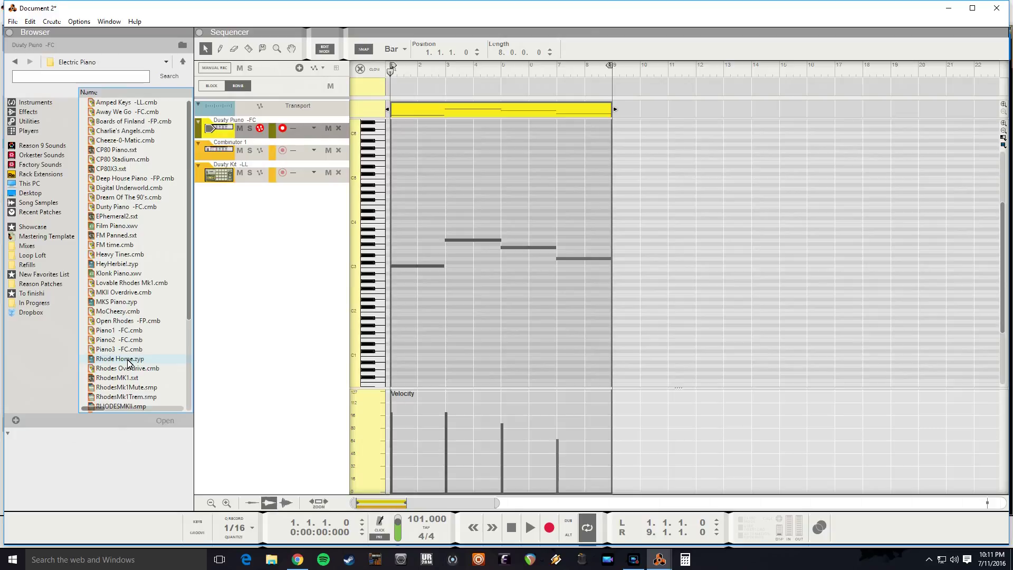
{"action": "left_click_drag", "start_coordinate": [136, 390], "coordinate": [255, 264]}
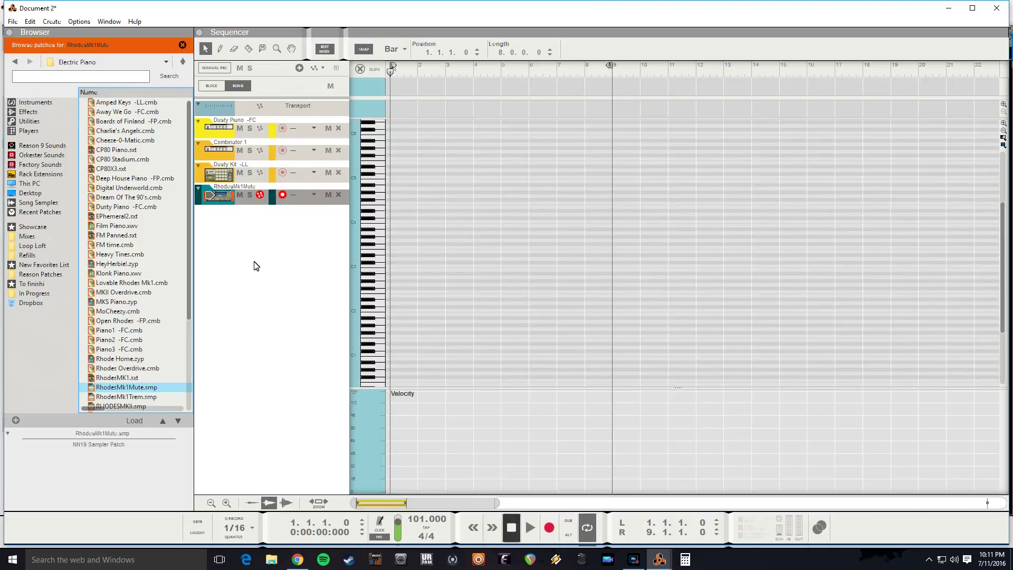
Play the loop briefly, return to the song start and record an eight-bar part on the RhodesMk1Mute track
{"action": "key", "text": "space"}
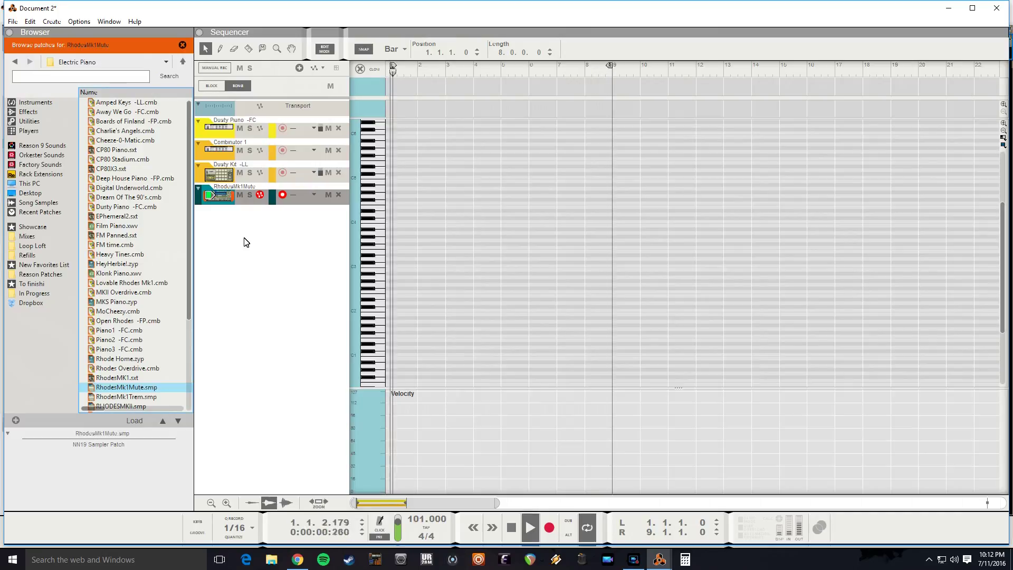
{"action": "key", "text": "space"}
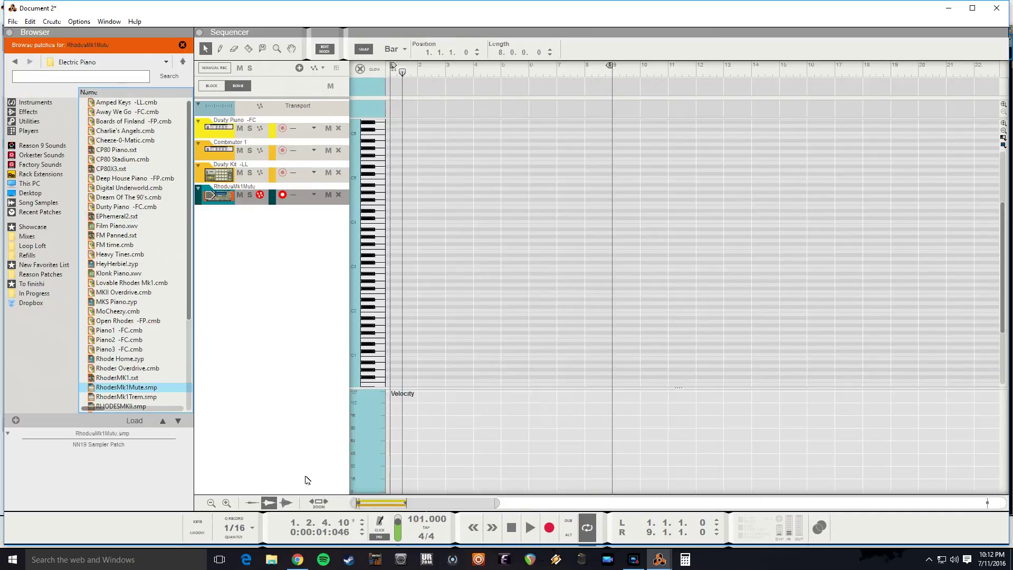
{"action": "left_click", "coordinate": [510, 528]}
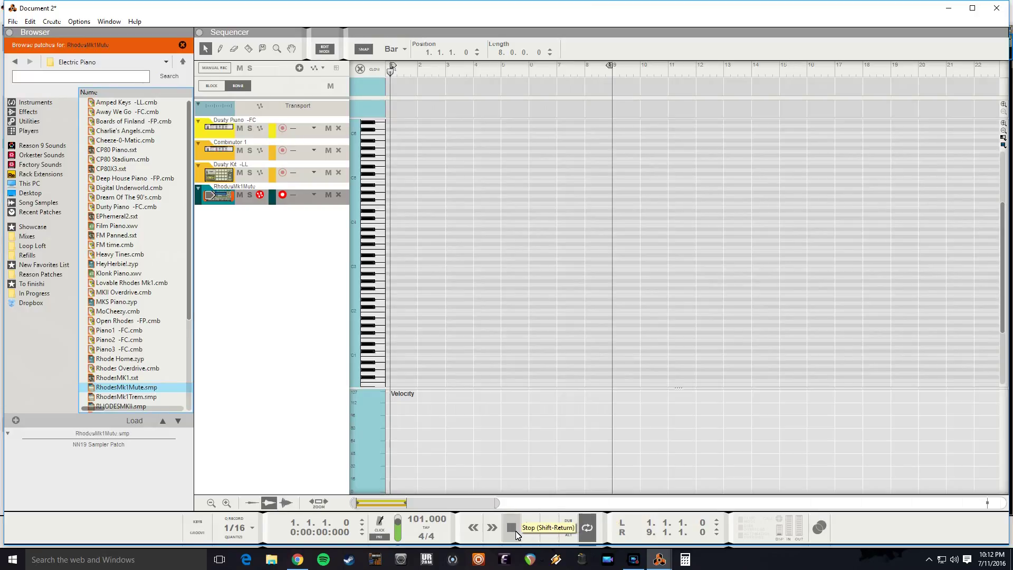
{"action": "left_click", "coordinate": [549, 528]}
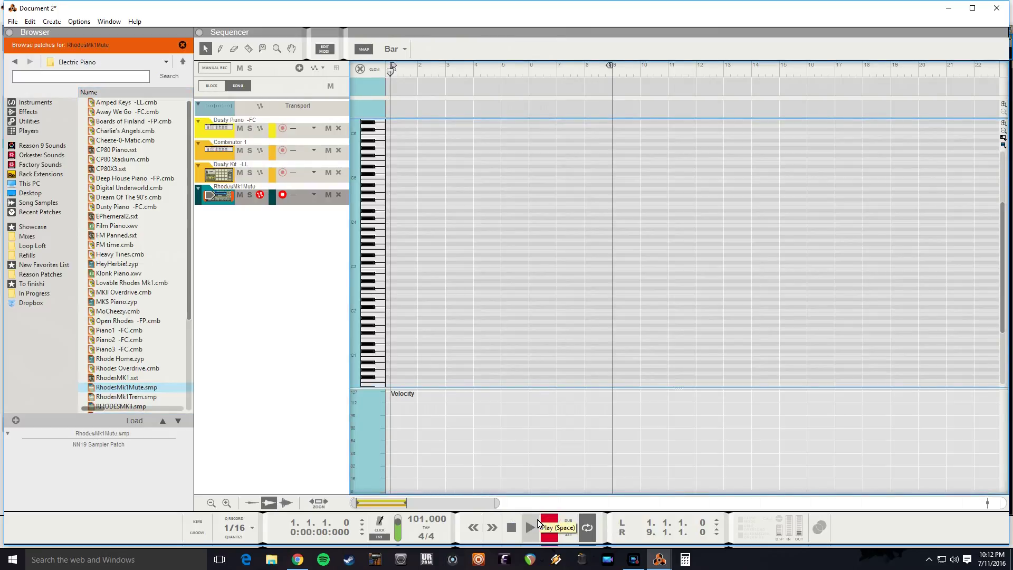
{"action": "left_click", "coordinate": [537, 522]}
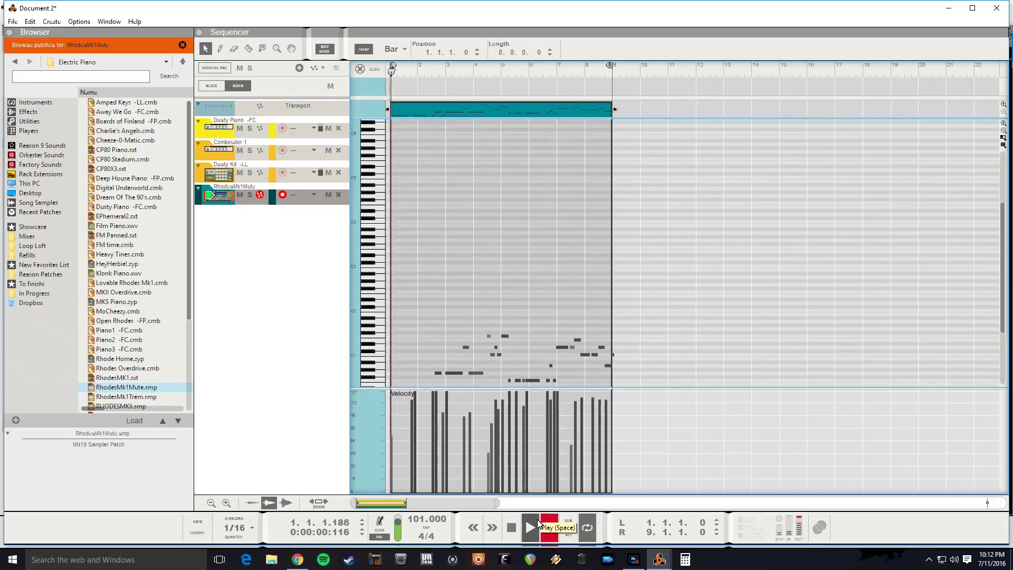
{"action": "left_click", "coordinate": [528, 525]}
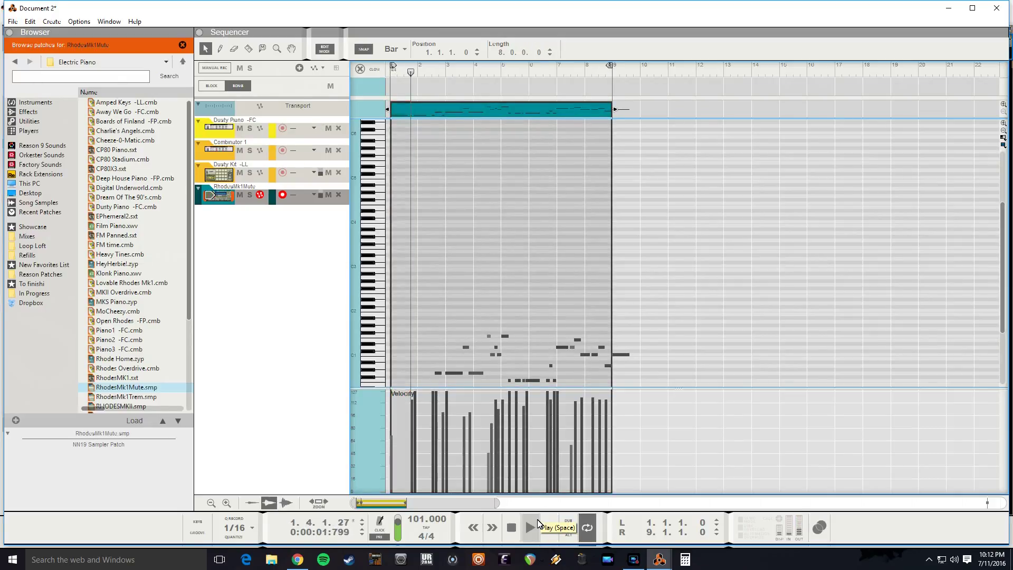
{"action": "scroll", "coordinate": [407, 289], "scroll_direction": "down", "scroll_amount": 4}
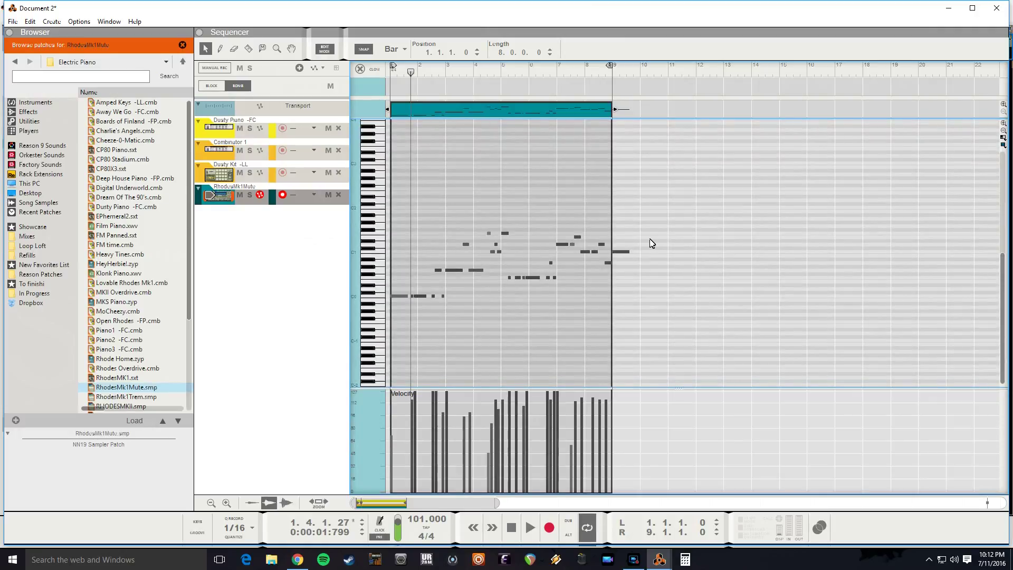
{"action": "left_click", "coordinate": [618, 252]}
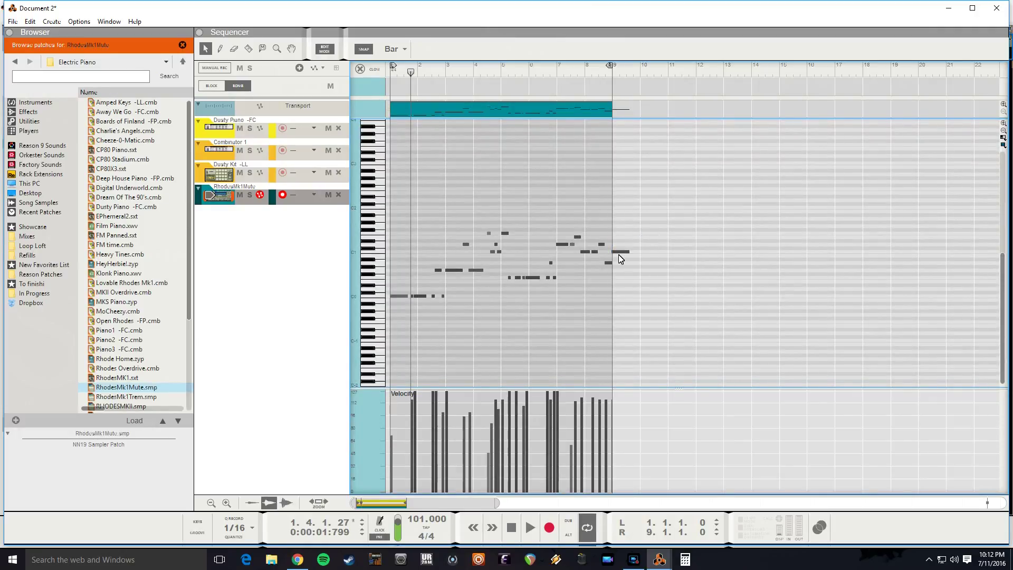
{"action": "left_click", "coordinate": [620, 252]}
{"action": "key", "text": "ctrl+6"}
{"action": "left_click_drag", "start_coordinate": [622, 269], "coordinate": [615, 264]}
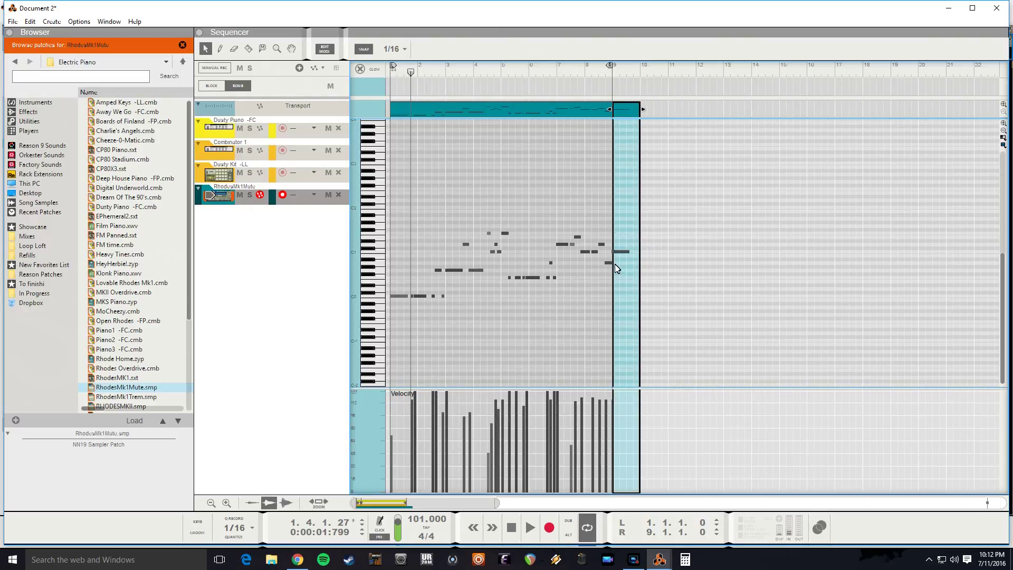
{"action": "left_click", "coordinate": [628, 108]}
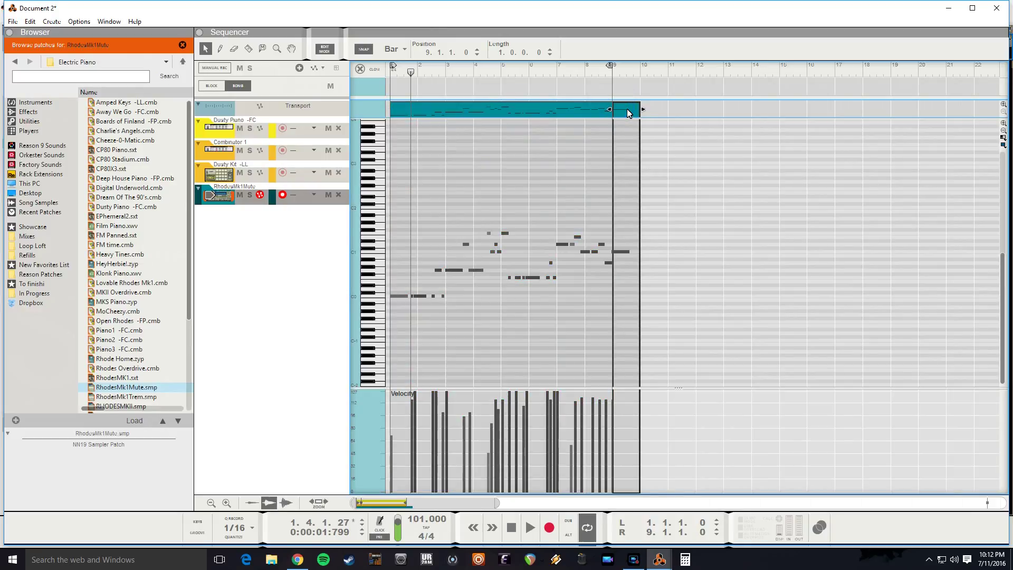
{"action": "key", "text": "Delete"}
Delete the note that starts at bar 9 beyond the end of the RhodesMk1Mute clip
{"action": "left_click", "coordinate": [586, 108]}
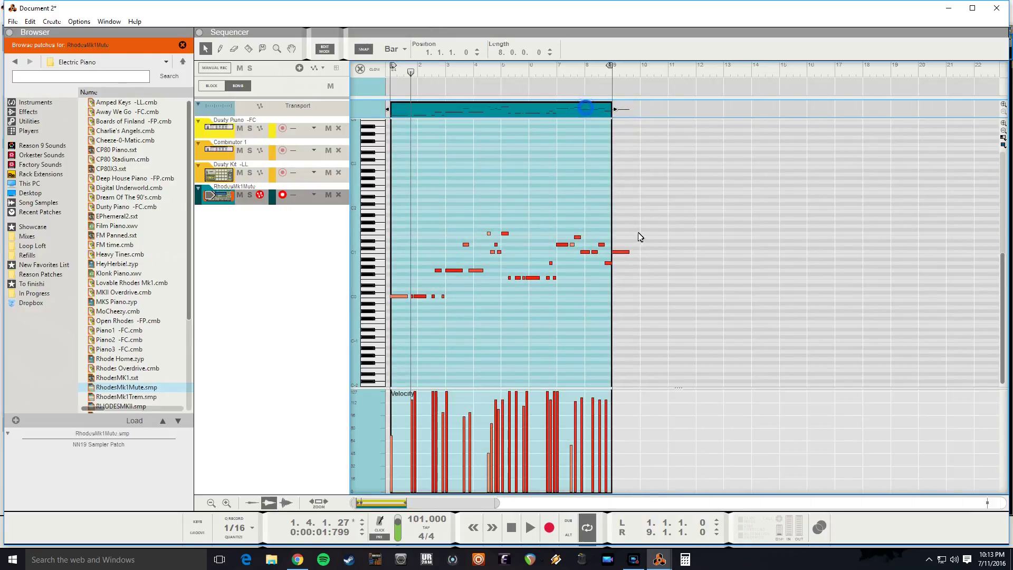
{"action": "left_click", "coordinate": [624, 257]}
{"action": "key", "text": "Delete"}
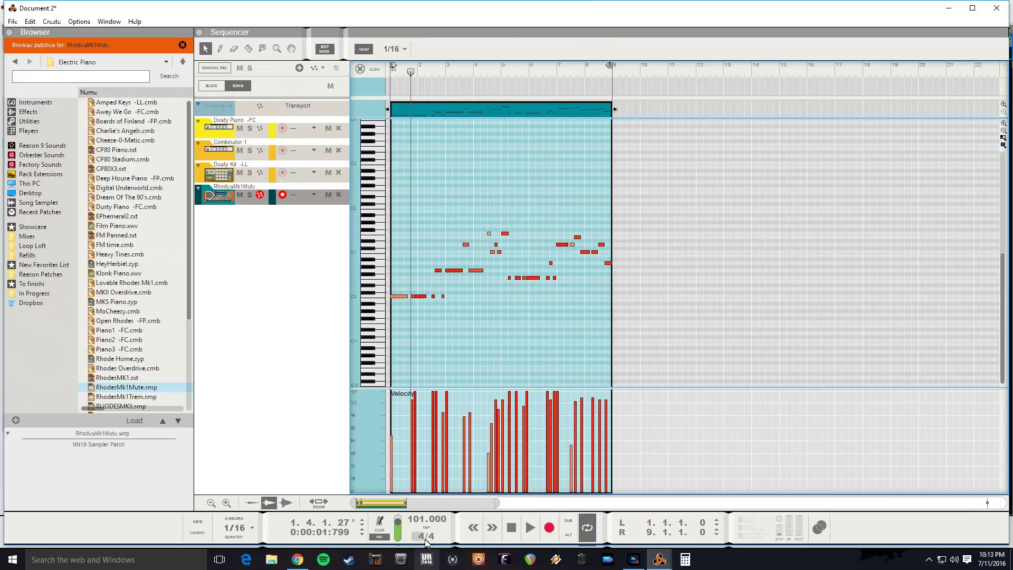
Play the loop from the song start and leave the clip's note editor for the arrangement view
{"action": "left_click", "coordinate": [510, 528]}
{"action": "key", "text": "space"}
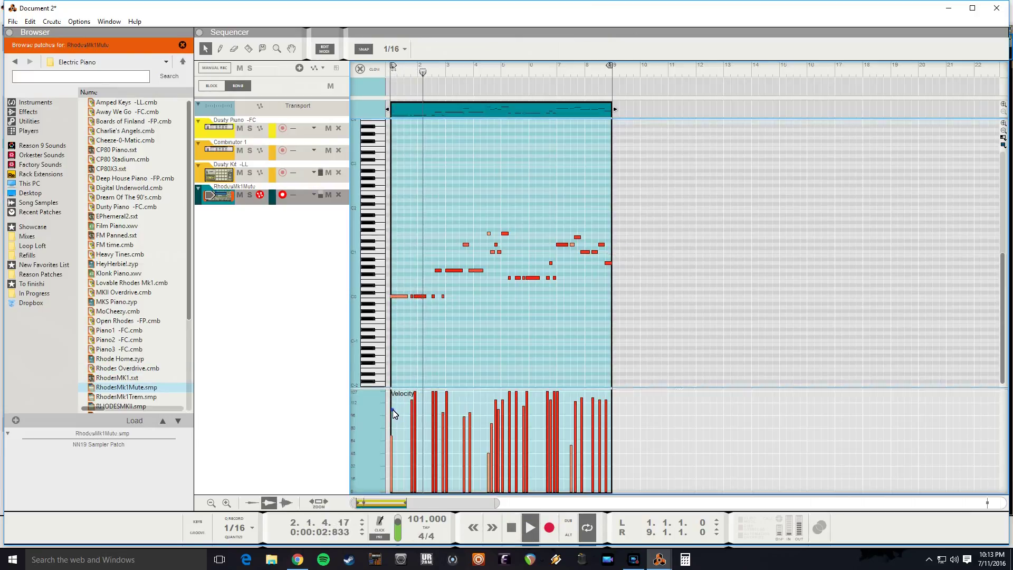
{"action": "key", "text": "ctrl+e"}
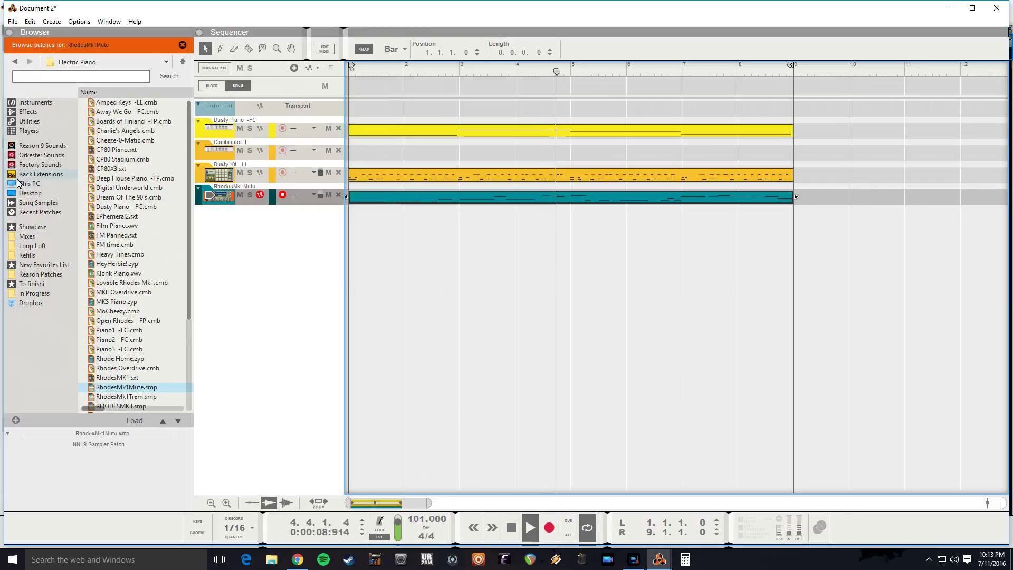
Add a track with Ambient Bamboo Valley from the Reason 9 Sounds 4 Plucks & Mallets folder and replace its patch with LA Synth - Syn Marimba -FP
{"action": "left_click", "coordinate": [70, 148]}
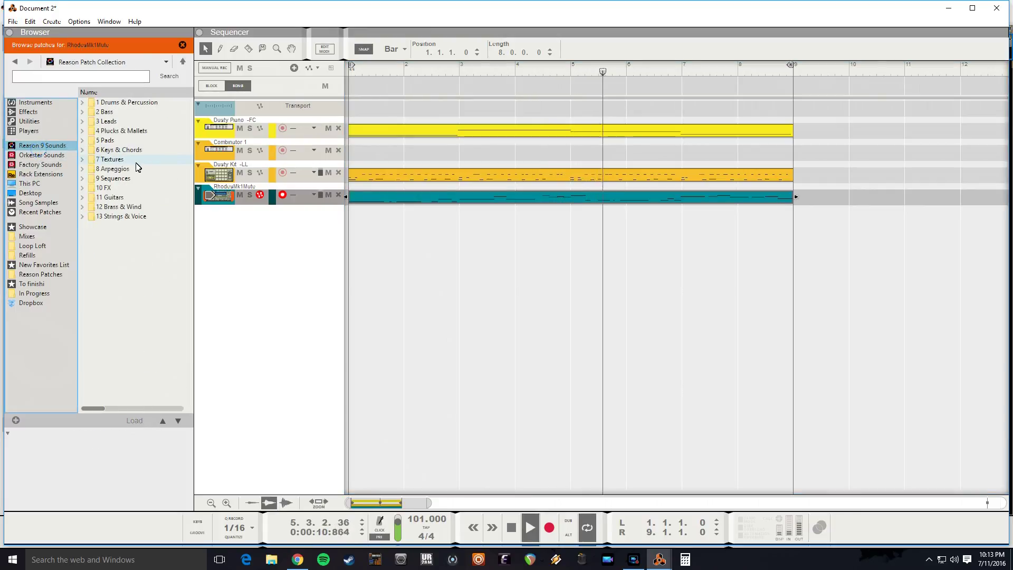
{"action": "left_click", "coordinate": [125, 131]}
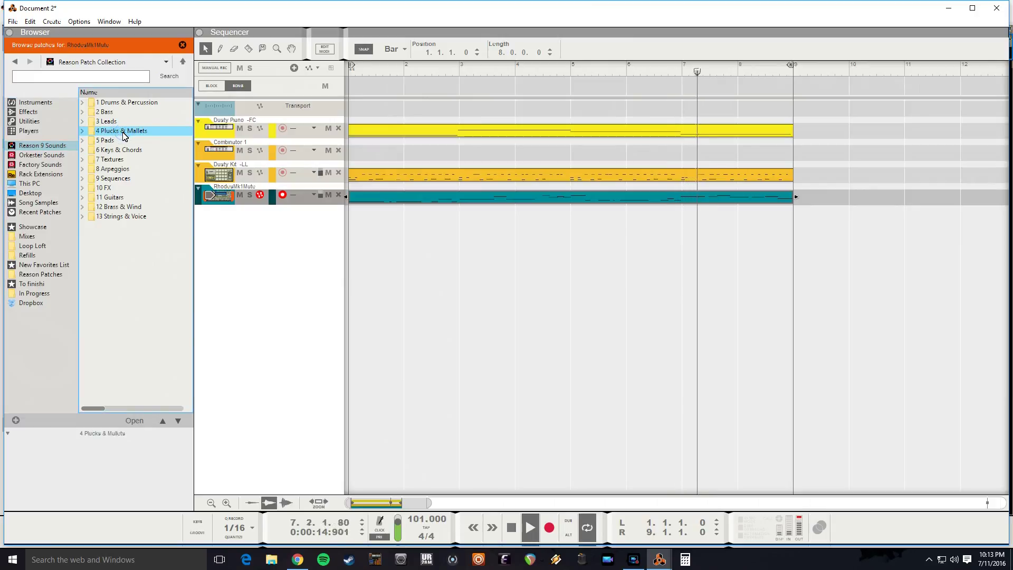
{"action": "double_click", "coordinate": [124, 133]}
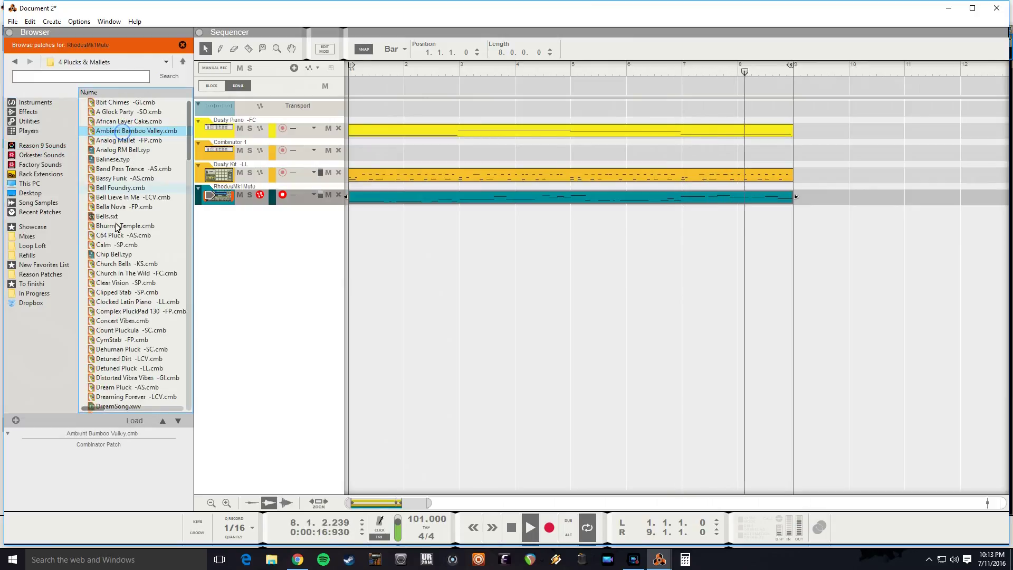
{"action": "left_click_drag", "start_coordinate": [126, 131], "coordinate": [220, 255]}
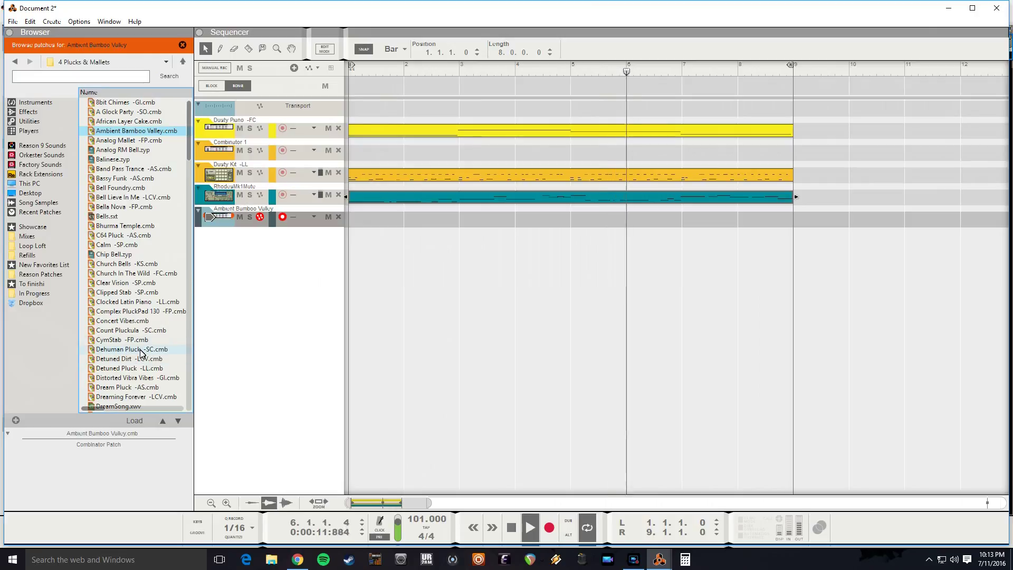
{"action": "scroll", "coordinate": [136, 321], "scroll_direction": "down", "scroll_amount": 20}
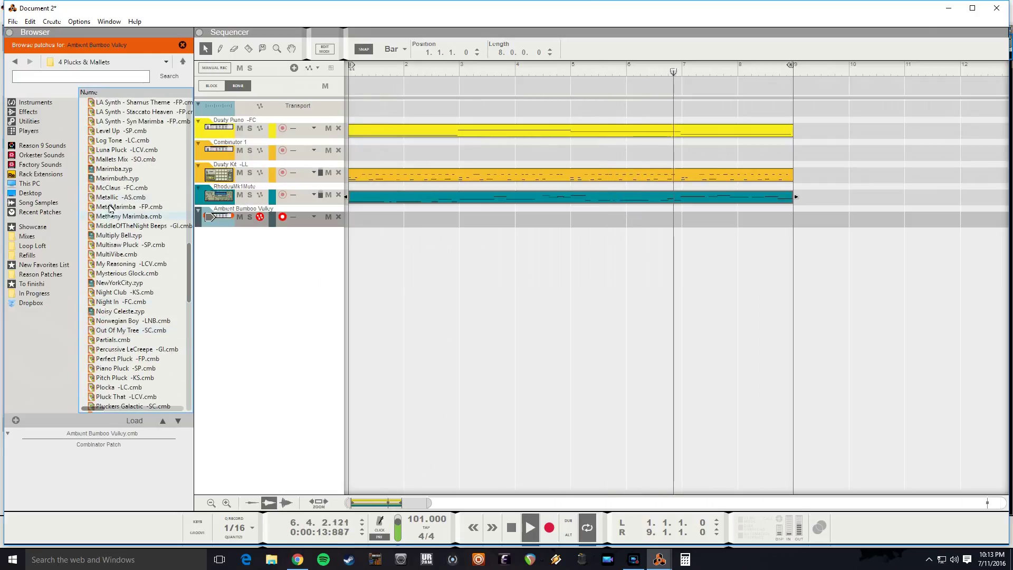
{"action": "left_click_drag", "start_coordinate": [111, 121], "coordinate": [244, 221]}
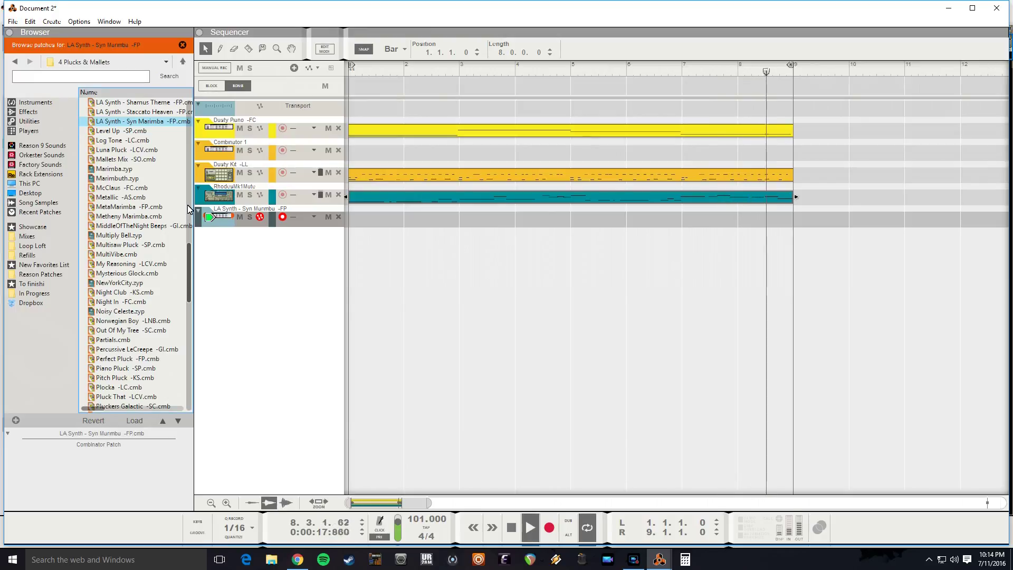
Record an eight-bar part from the song start on the LA Synth - Syn Marimba -FP track
{"action": "key", "text": "space"}
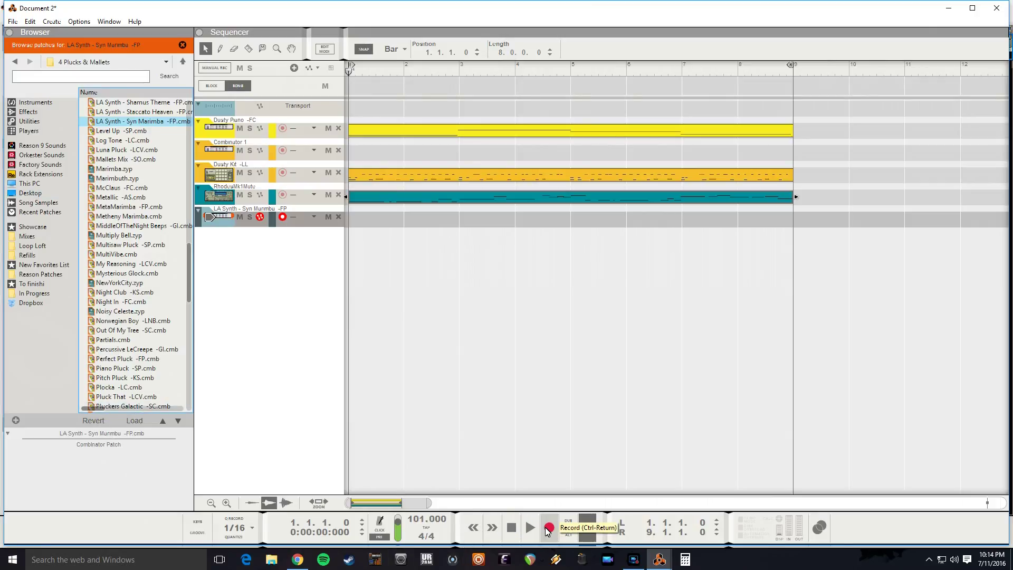
{"action": "left_click", "coordinate": [547, 530]}
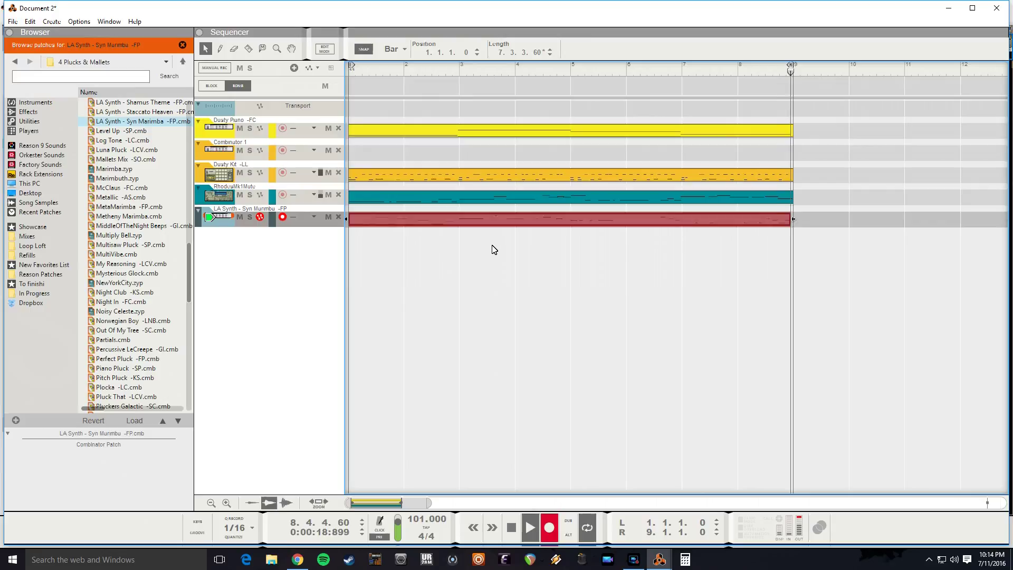
{"action": "key", "text": "space"}
Play back the marimba recording from bar 3, examine its notes in the clip editor and return to the arrangement view
{"action": "left_click", "coordinate": [478, 69]}
{"action": "key", "text": "space"}
{"action": "double_click", "coordinate": [493, 221]}
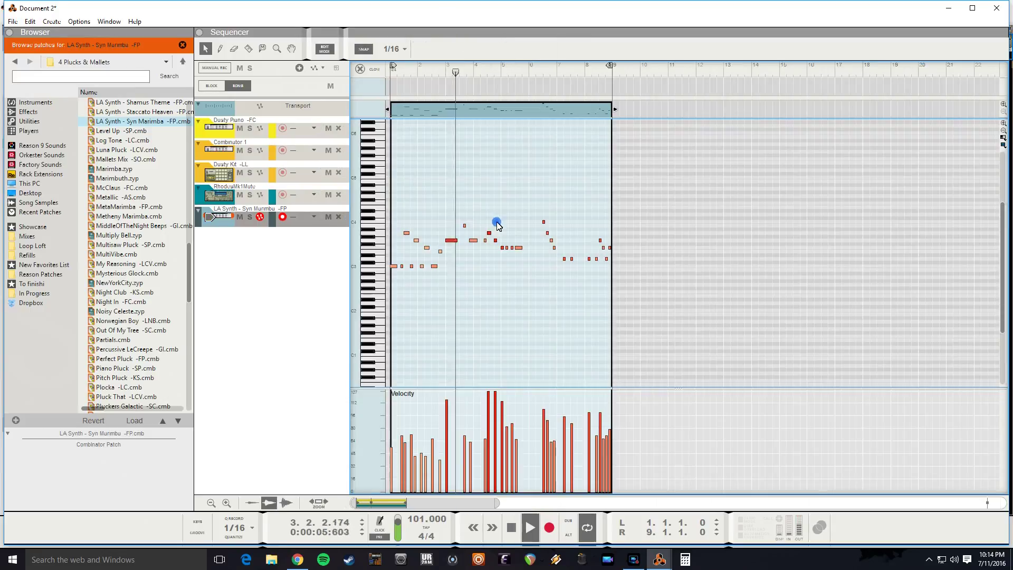
{"action": "key", "text": "space"}
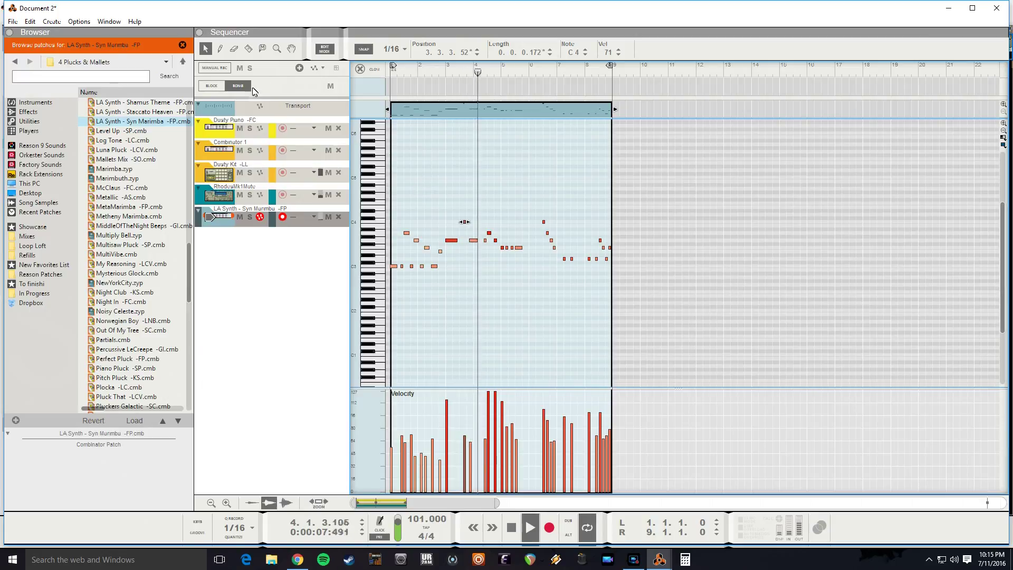
{"action": "key", "text": "ctrl+Tab"}
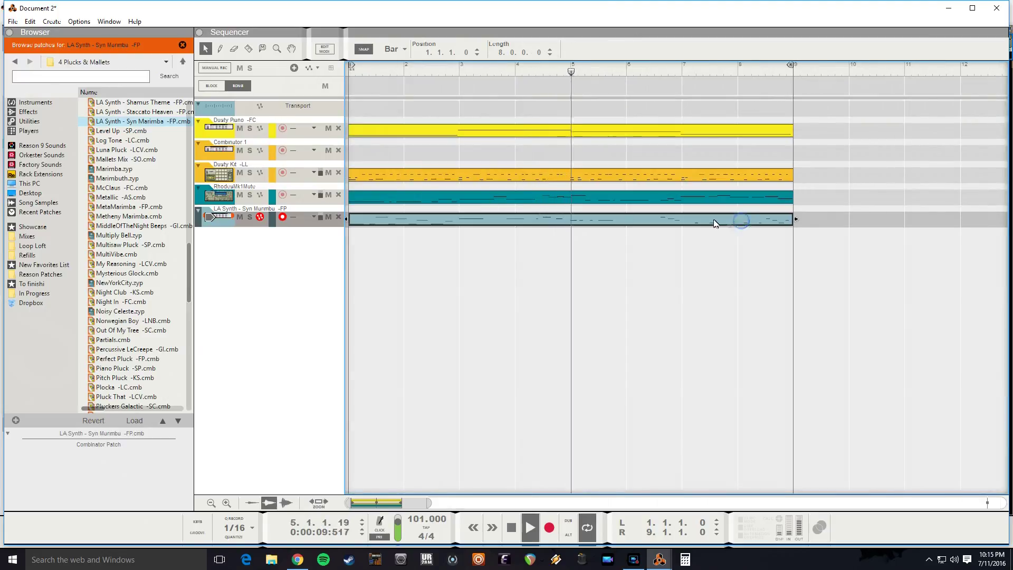
Quantize the LA Synth - Syn Marimba -FP clip to 1/16 with an amount of 10%
{"action": "key", "text": "F8"}
{"action": "left_click", "coordinate": [859, 207]}
{"action": "left_click", "coordinate": [839, 254]}
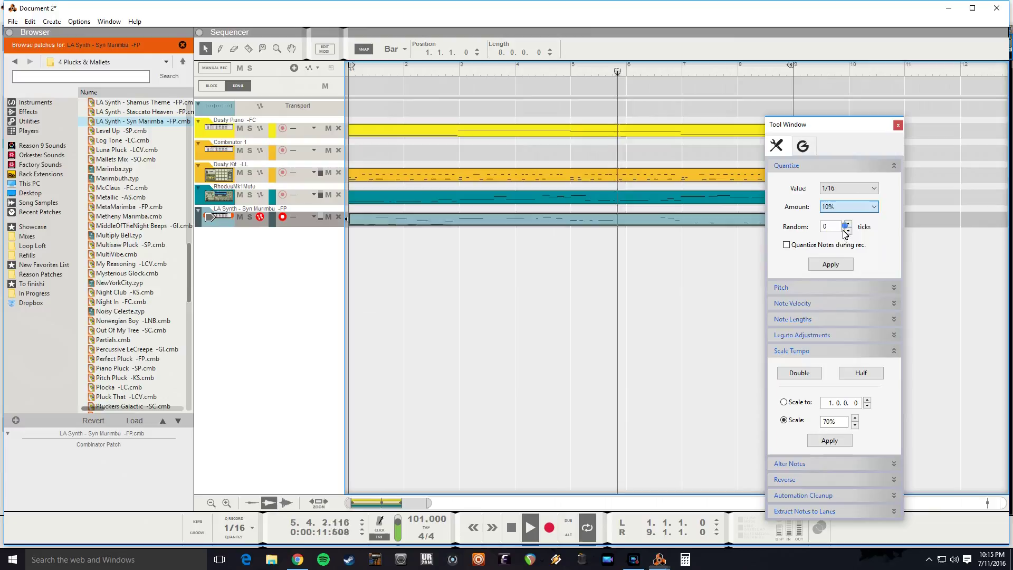
{"action": "left_click", "coordinate": [832, 265]}
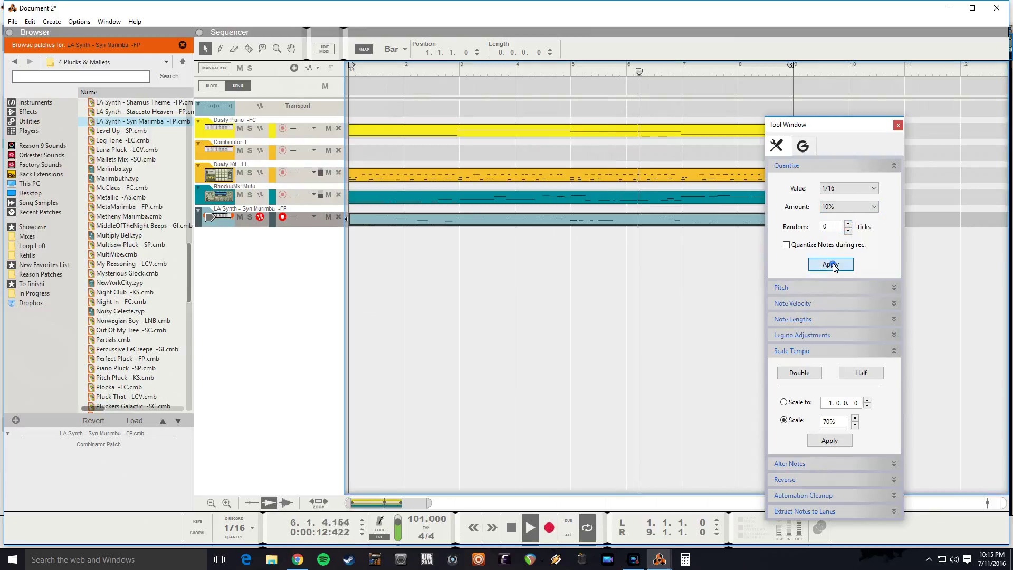
{"action": "left_click", "coordinate": [897, 125]}
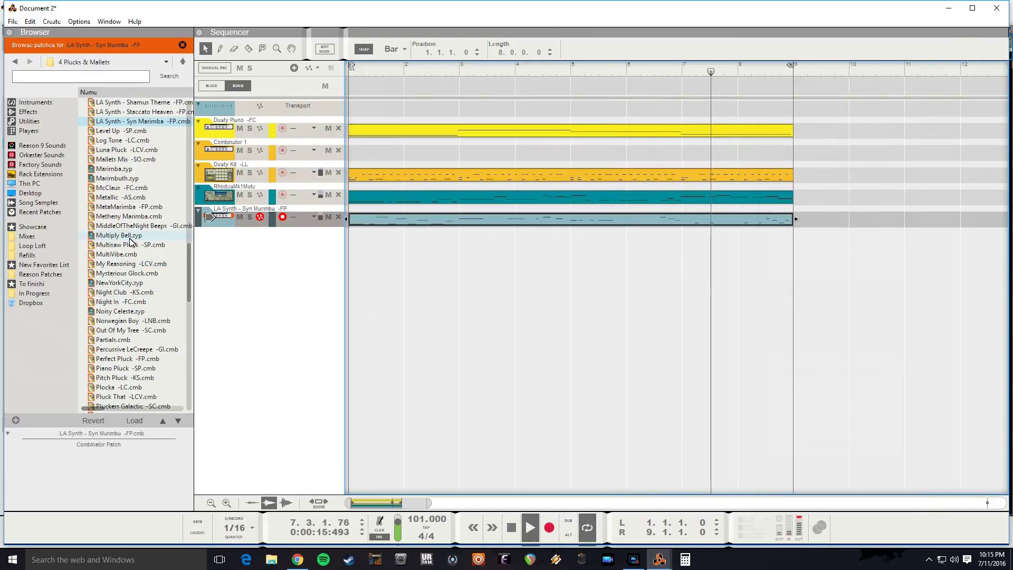
In the rack, lower the Syn Marimba's mix channel level and switch on the patch option below its Mallet Volume knob
{"action": "key", "text": "F6"}
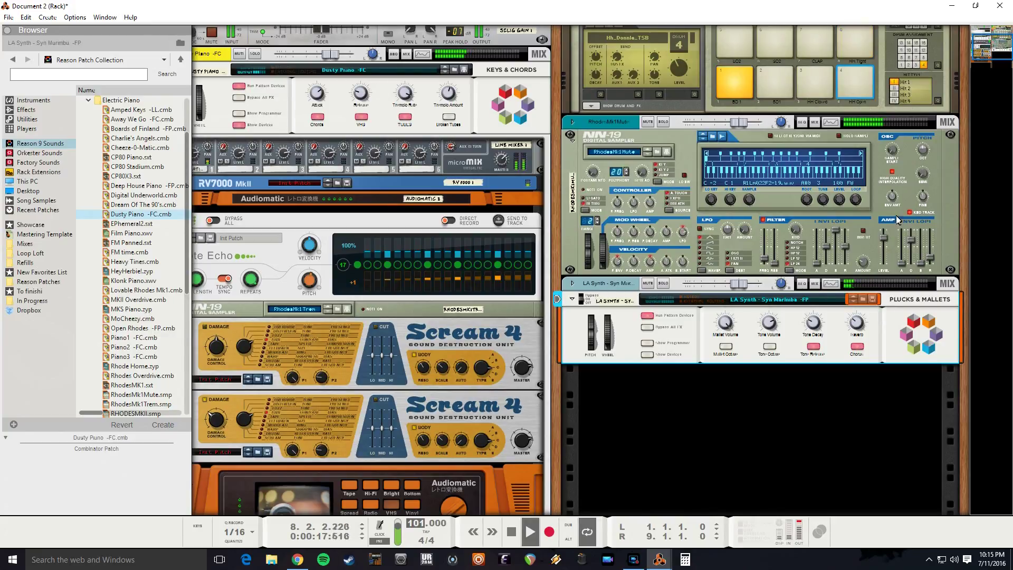
{"action": "left_click_drag", "start_coordinate": [750, 286], "coordinate": [726, 283]}
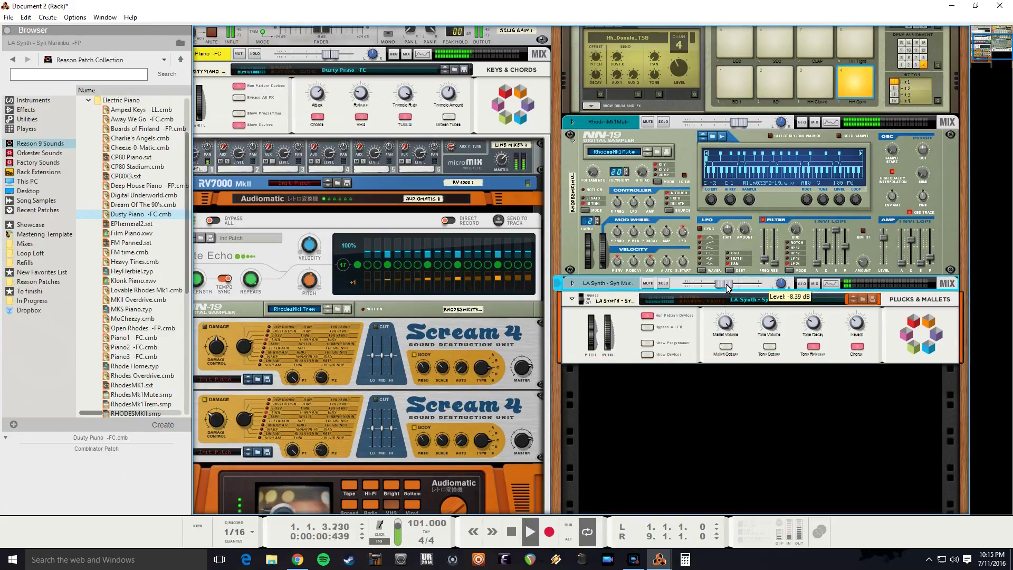
{"action": "left_click", "coordinate": [727, 348]}
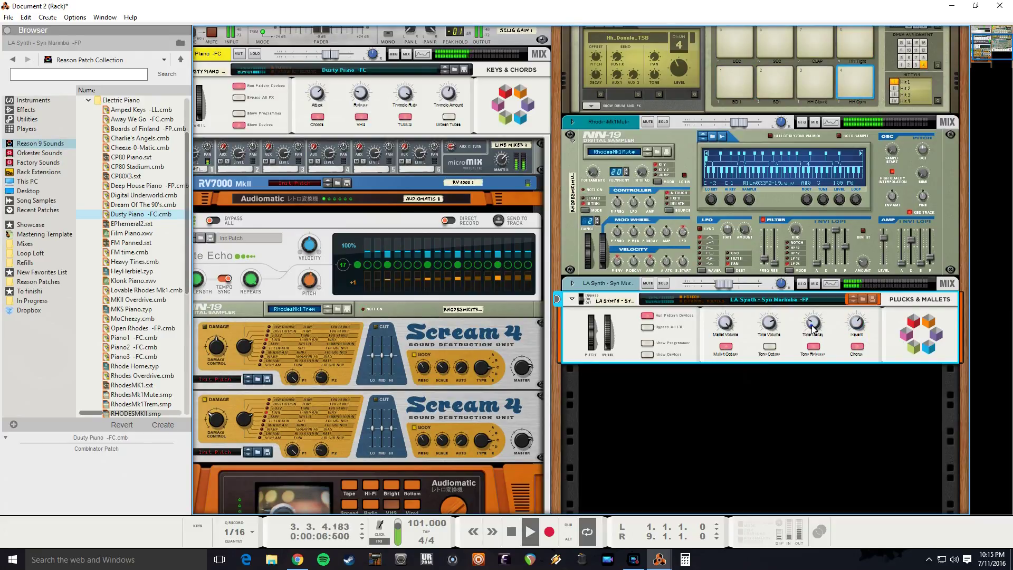
{"action": "left_click_drag", "start_coordinate": [732, 286], "coordinate": [734, 286]}
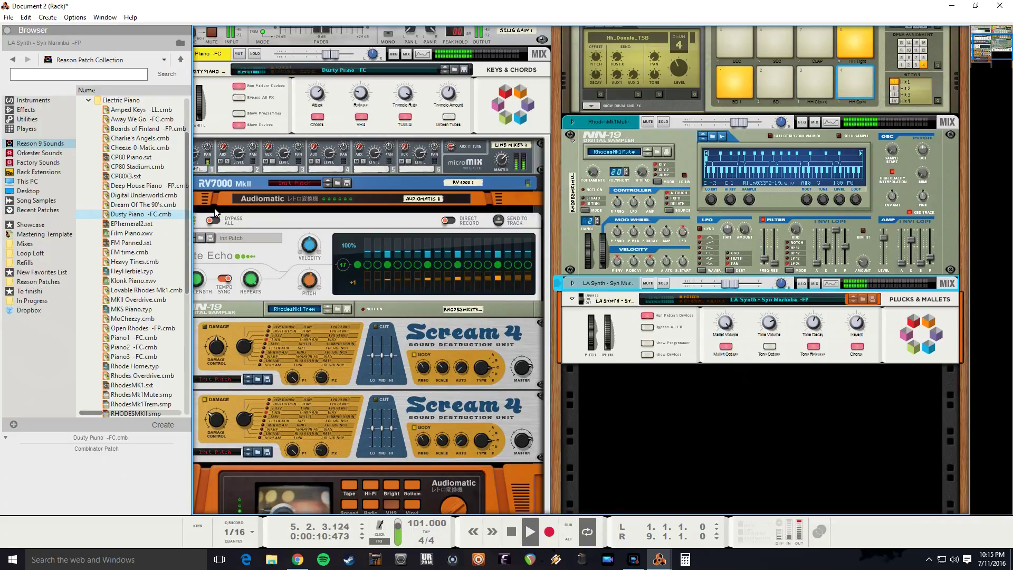
Add Anti-Gravity Room from the Reason 9 Sounds 7 Textures folder below the marimba and replace its patch with Chill Beeps -GI
{"action": "scroll", "coordinate": [135, 175], "scroll_direction": "down", "scroll_amount": 5}
{"action": "scroll", "coordinate": [131, 212], "scroll_direction": "up", "scroll_amount": 7}
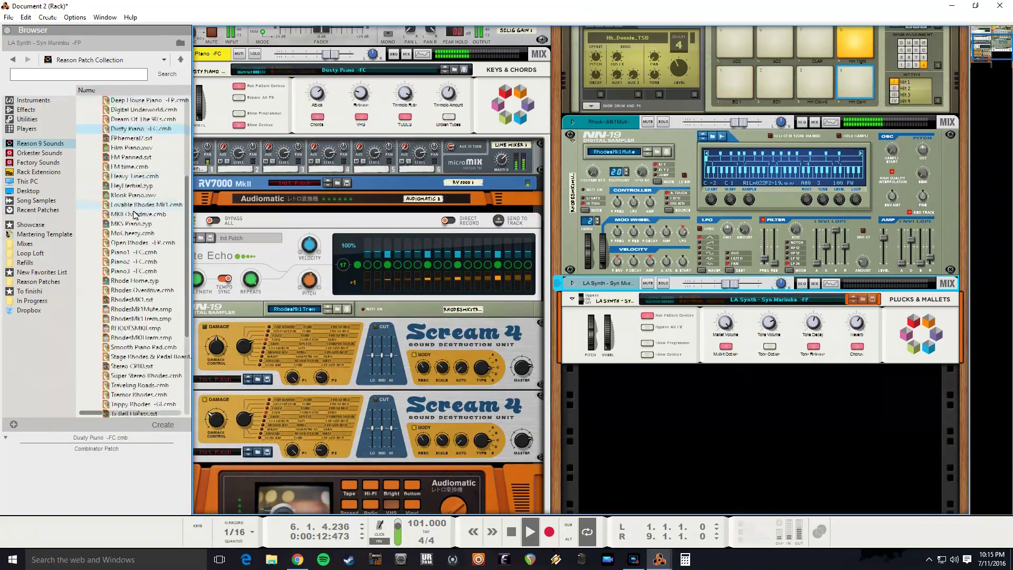
{"action": "left_click", "coordinate": [89, 167]}
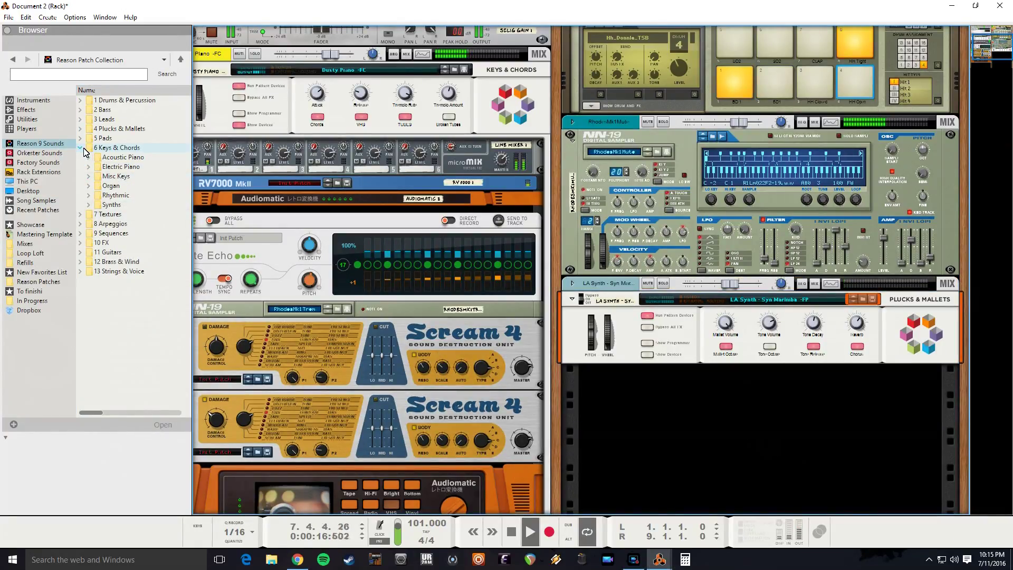
{"action": "left_click", "coordinate": [82, 149]}
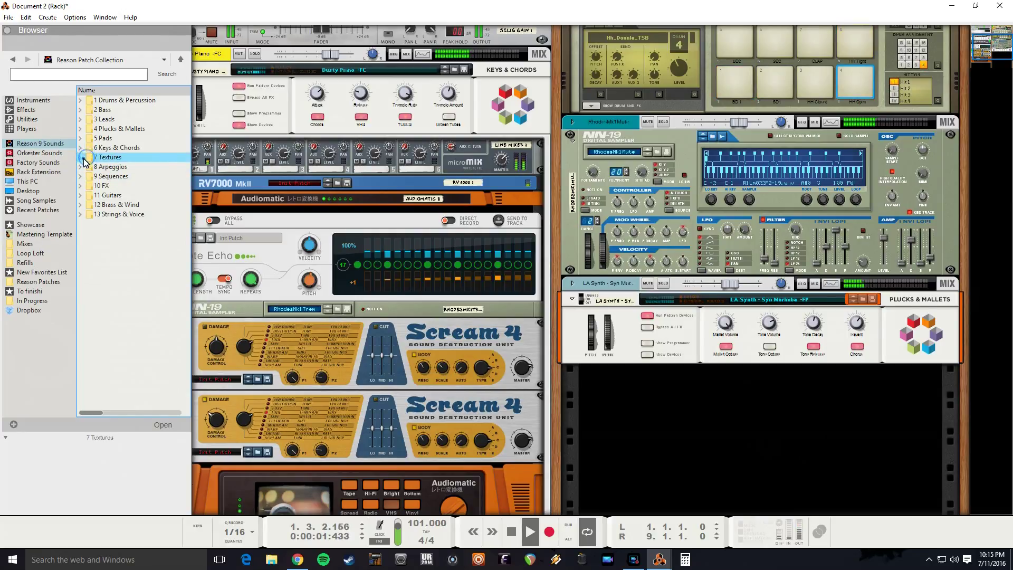
{"action": "left_click", "coordinate": [83, 157]}
{"action": "left_click_drag", "start_coordinate": [109, 170], "coordinate": [679, 435]}
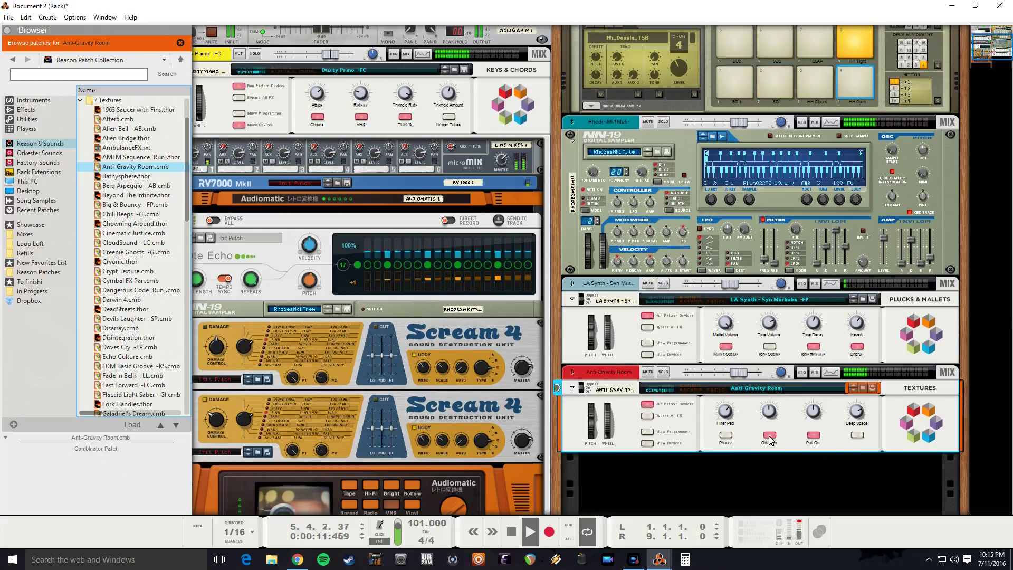
{"action": "left_click", "coordinate": [141, 216]}
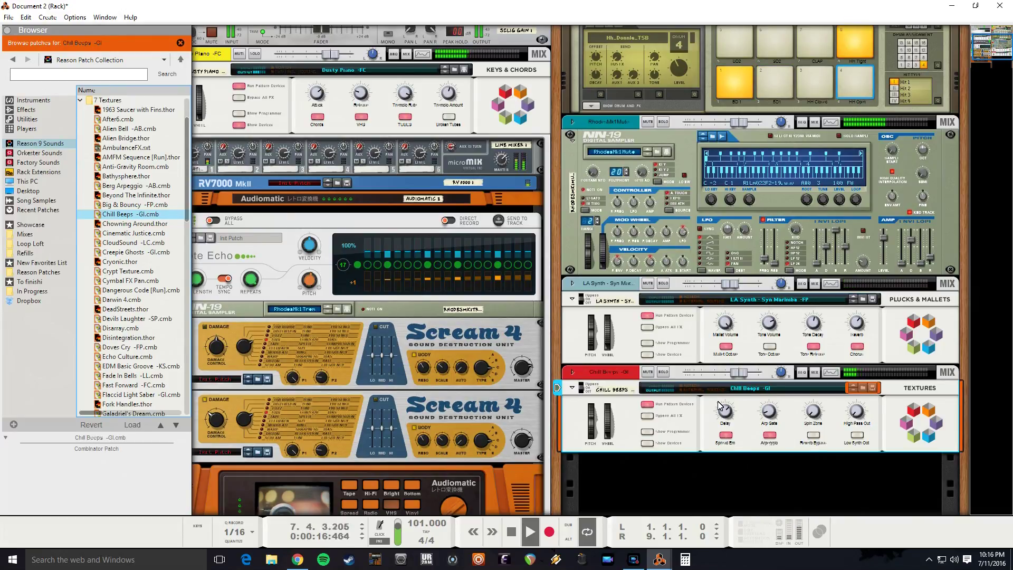
Copy the eight-bar Dusty Piano clip onto the Chill Beeps -GI track, starting at bar 1
{"action": "key", "text": "alt+Tab"}
{"action": "left_click", "coordinate": [509, 129]}
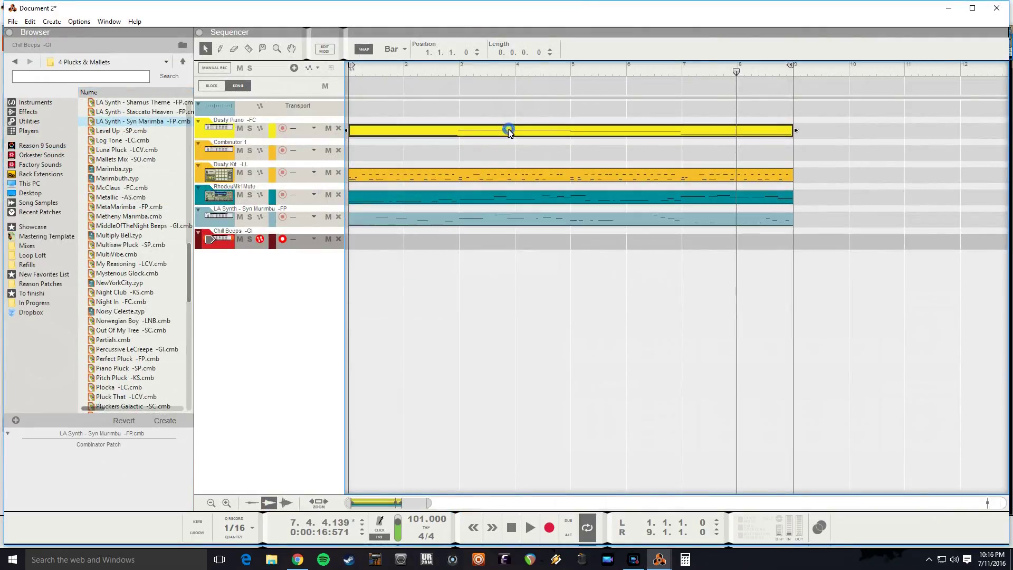
{"action": "key", "text": "ctrl+c"}
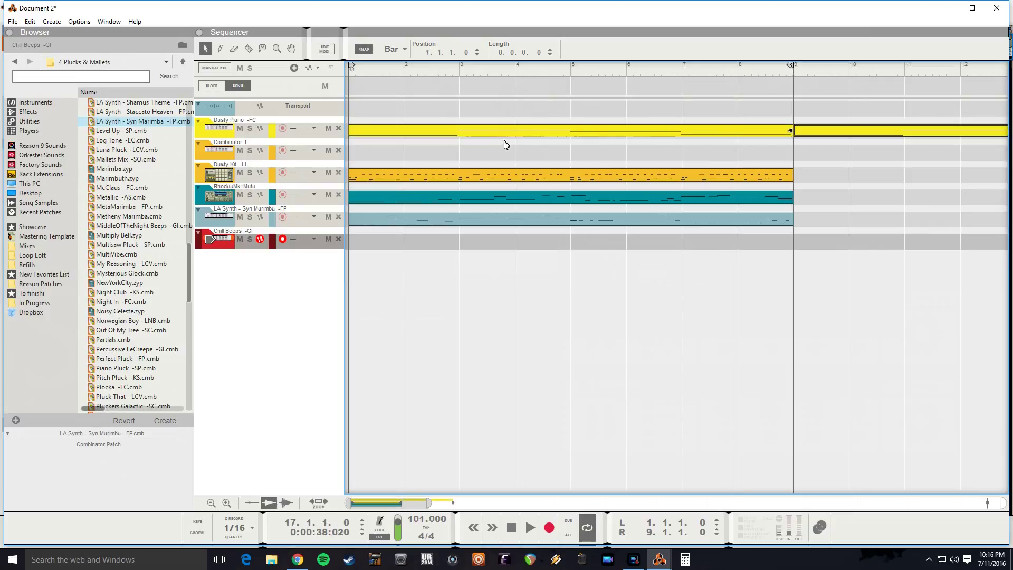
{"action": "left_click", "coordinate": [870, 129]}
{"action": "key", "text": "ctrl+v"}
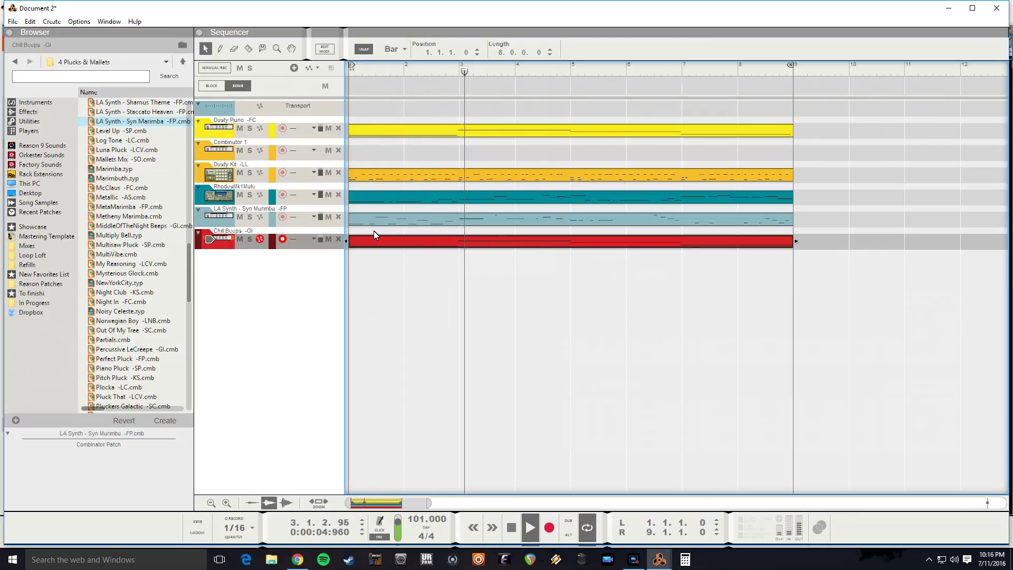
Adjust the Delay and Spread controls of the Chill Beeps -GI patch in the rack and lower its mix channel level
{"action": "key", "text": "F6"}
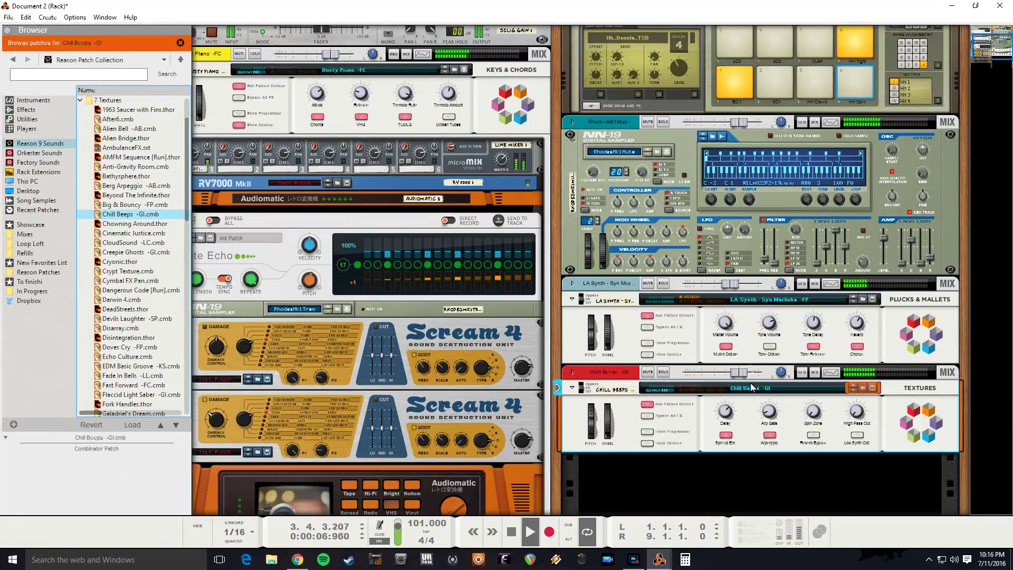
{"action": "left_click_drag", "start_coordinate": [732, 420], "coordinate": [730, 426]}
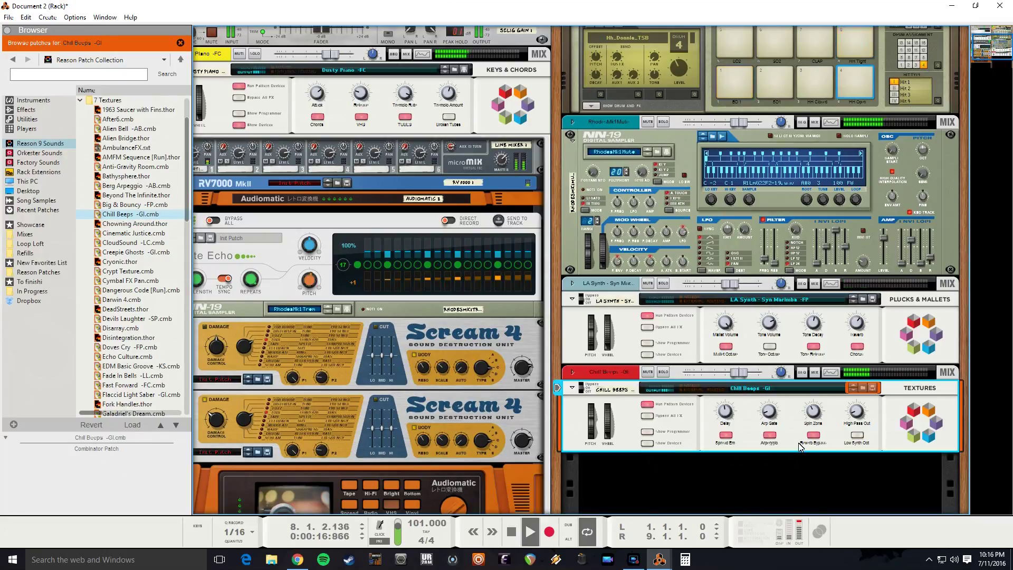
{"action": "left_click", "coordinate": [724, 435]}
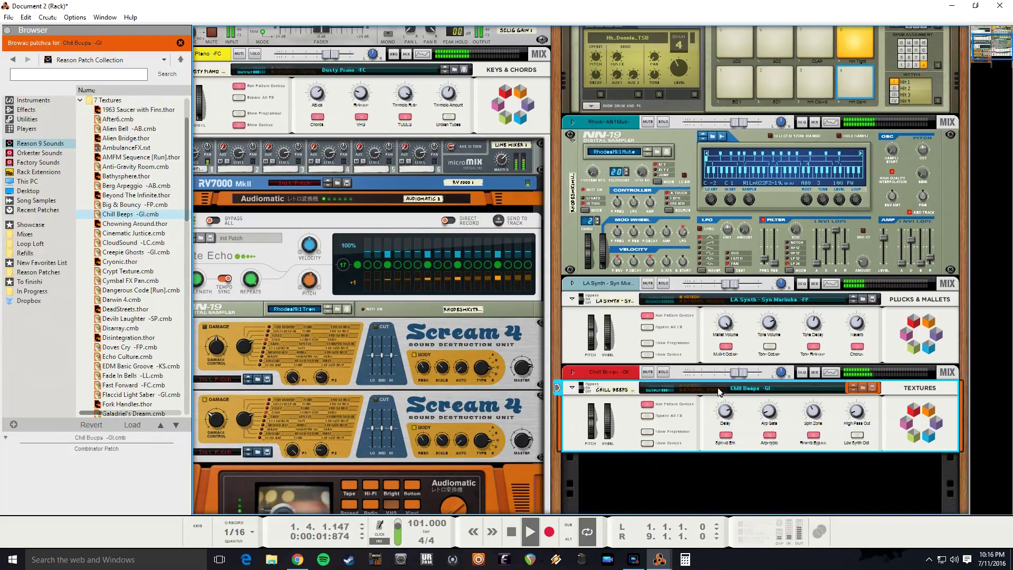
{"action": "left_click_drag", "start_coordinate": [738, 373], "coordinate": [724, 373]}
Apply a high-pass filter at about 187 Hz to the Chill Beeps -GI channel in the Spectrum EQ and lower its level further
{"action": "left_click", "coordinate": [831, 373]}
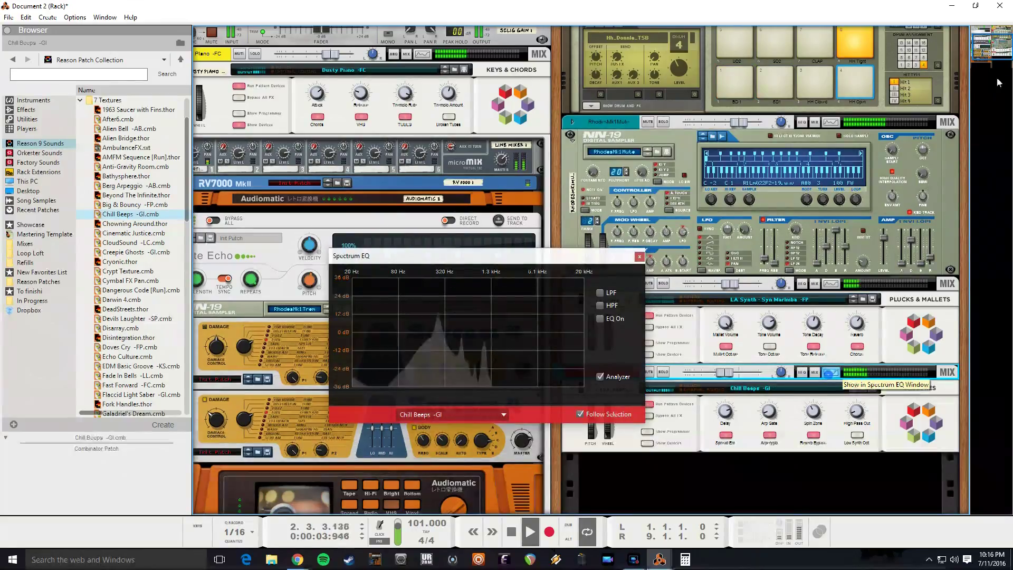
{"action": "left_click_drag", "start_coordinate": [426, 332], "coordinate": [424, 332]}
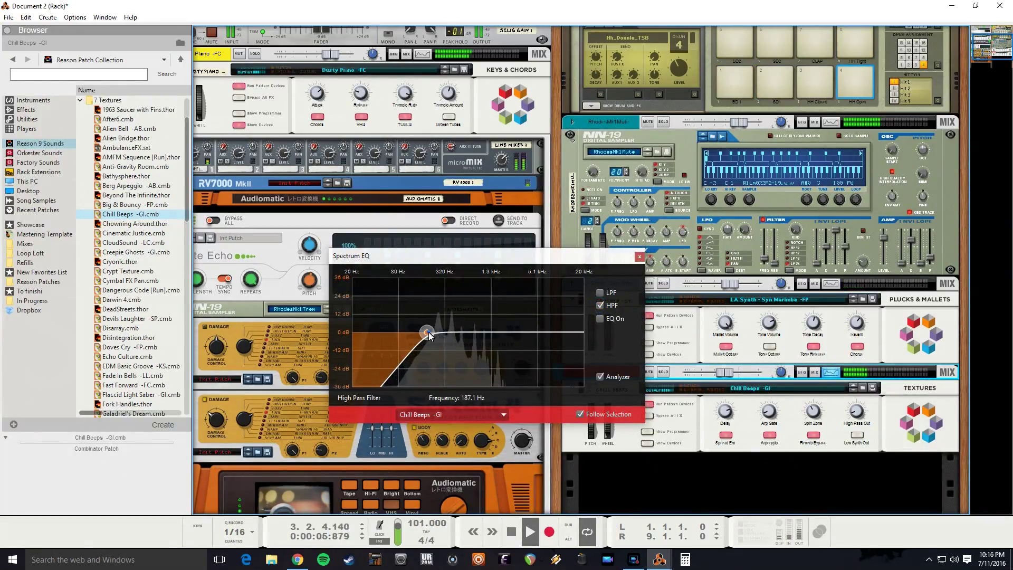
{"action": "left_click", "coordinate": [639, 258]}
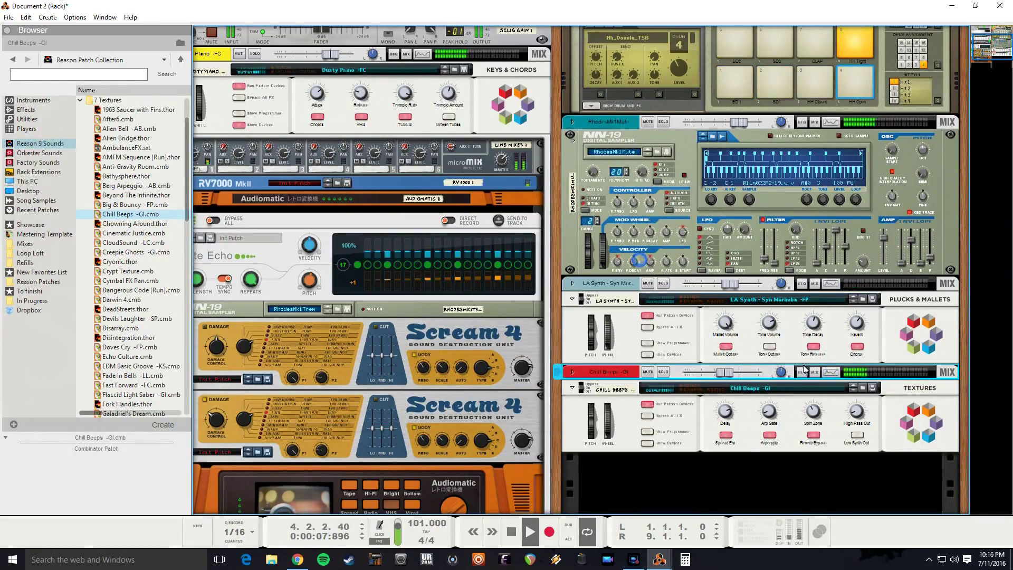
{"action": "left_click_drag", "start_coordinate": [734, 375], "coordinate": [721, 378]}
Add Bongos.sxt from the 1 Drums & Percussion folder's Percussion Instruments, Skins, as a new instrument below Chill Beeps
{"action": "scroll", "coordinate": [670, 353], "scroll_direction": "down", "scroll_amount": 5}
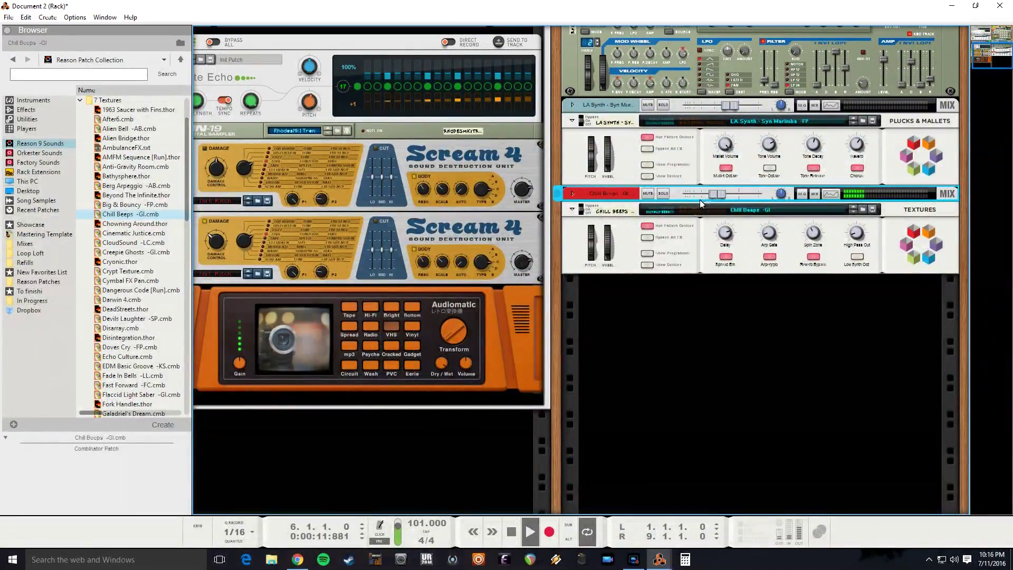
{"action": "scroll", "coordinate": [84, 168], "scroll_direction": "up", "scroll_amount": 2}
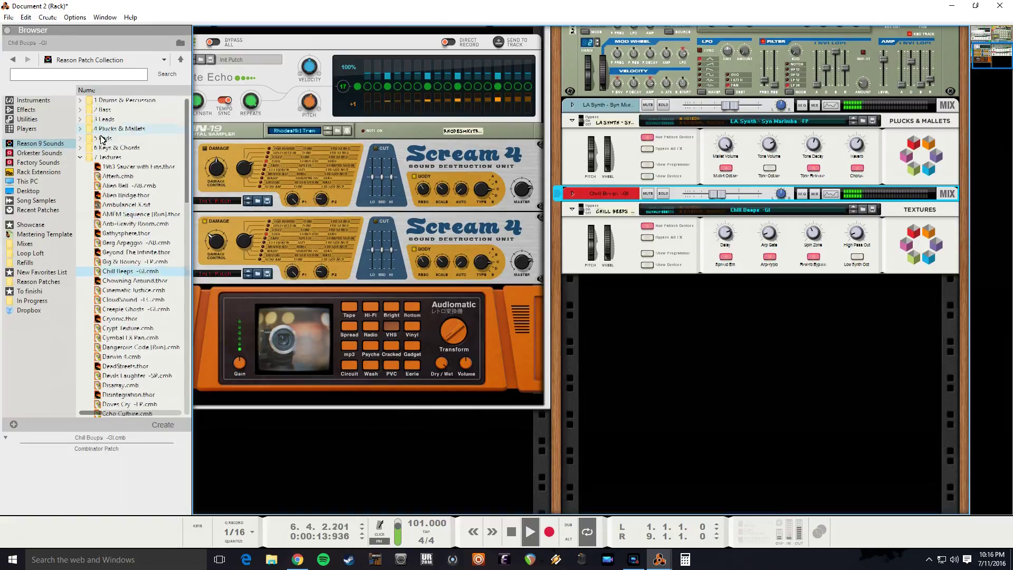
{"action": "left_click", "coordinate": [80, 156]}
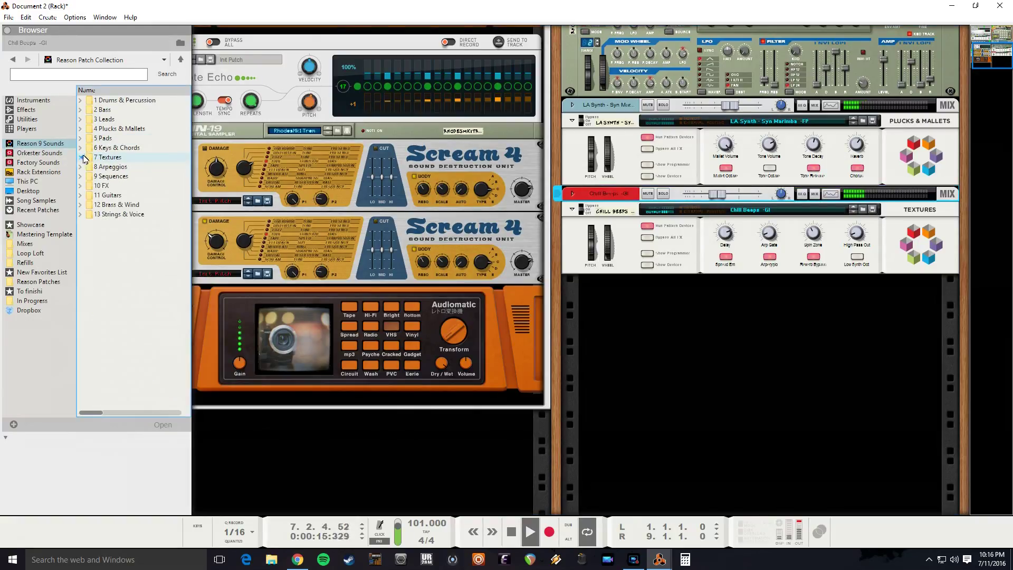
{"action": "left_click", "coordinate": [81, 101]}
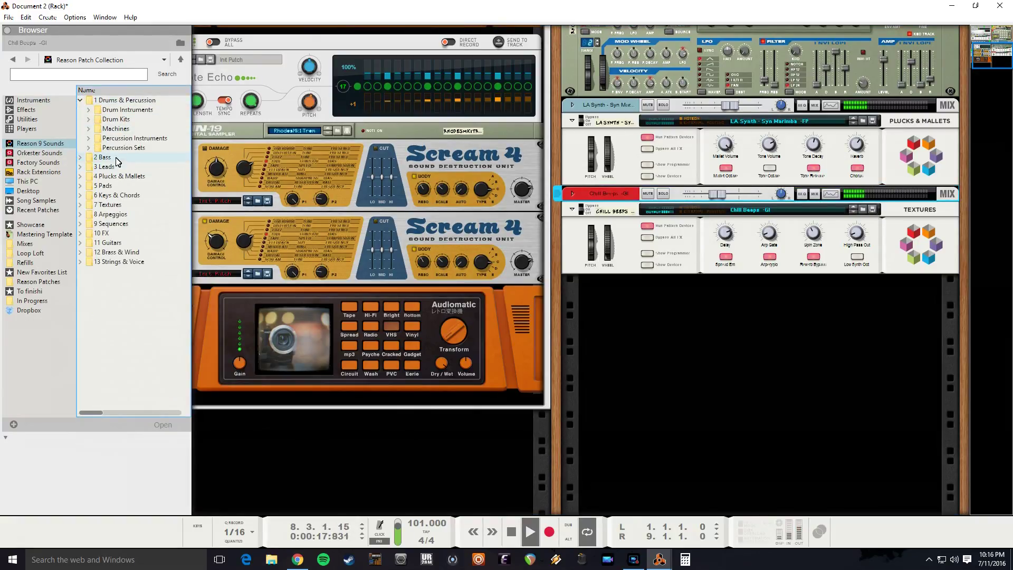
{"action": "left_click", "coordinate": [87, 138]}
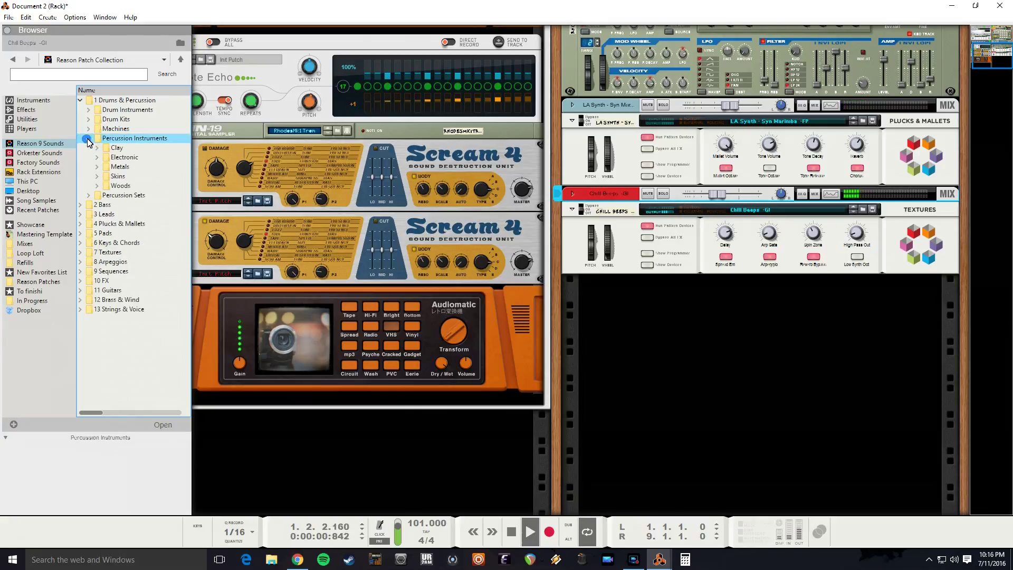
{"action": "left_click", "coordinate": [96, 176]}
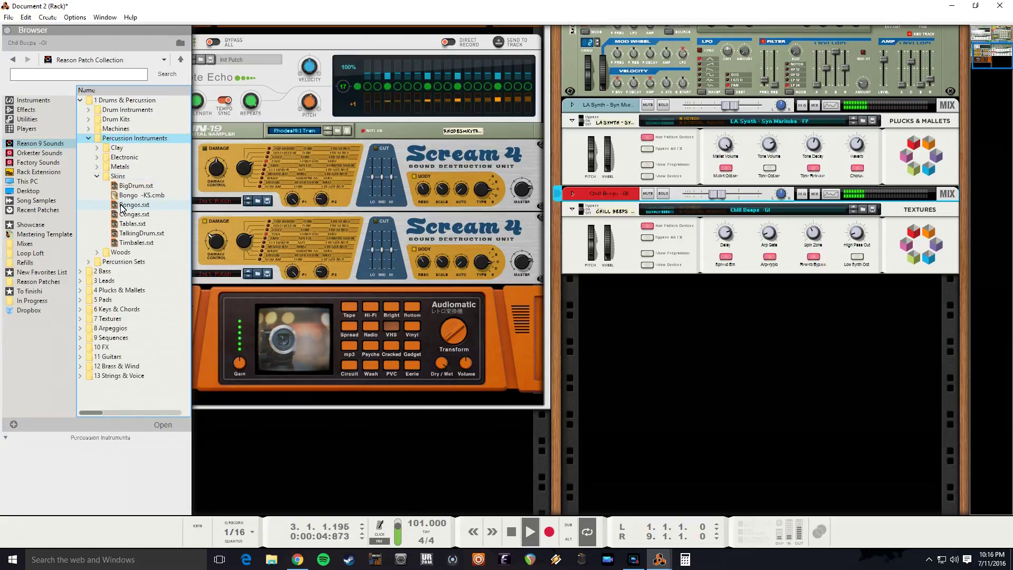
{"action": "left_click_drag", "start_coordinate": [121, 208], "coordinate": [600, 344]}
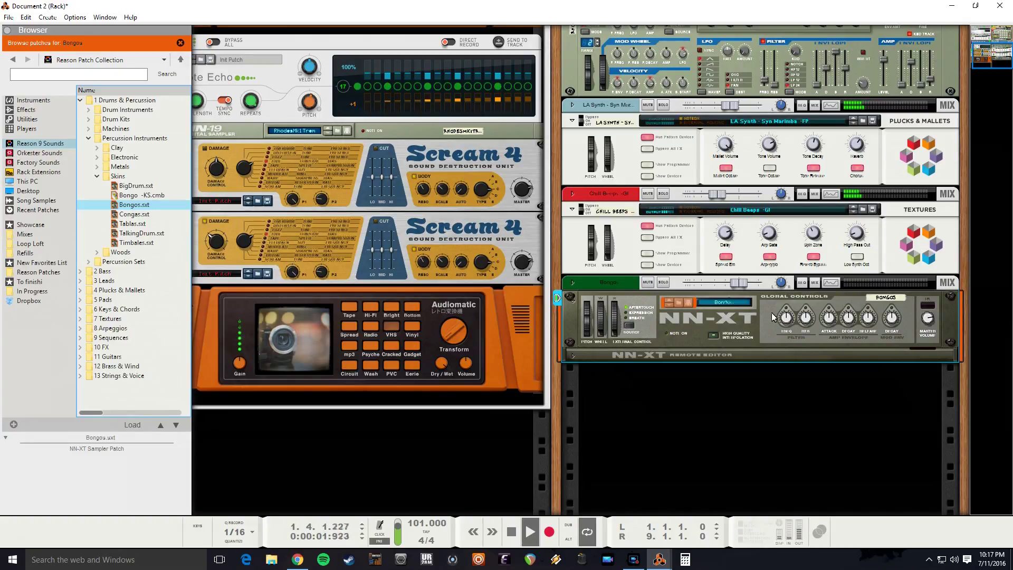
Stop playback, return to the song start and play the loop again with the Bongos track selected
{"action": "key", "text": "space"}
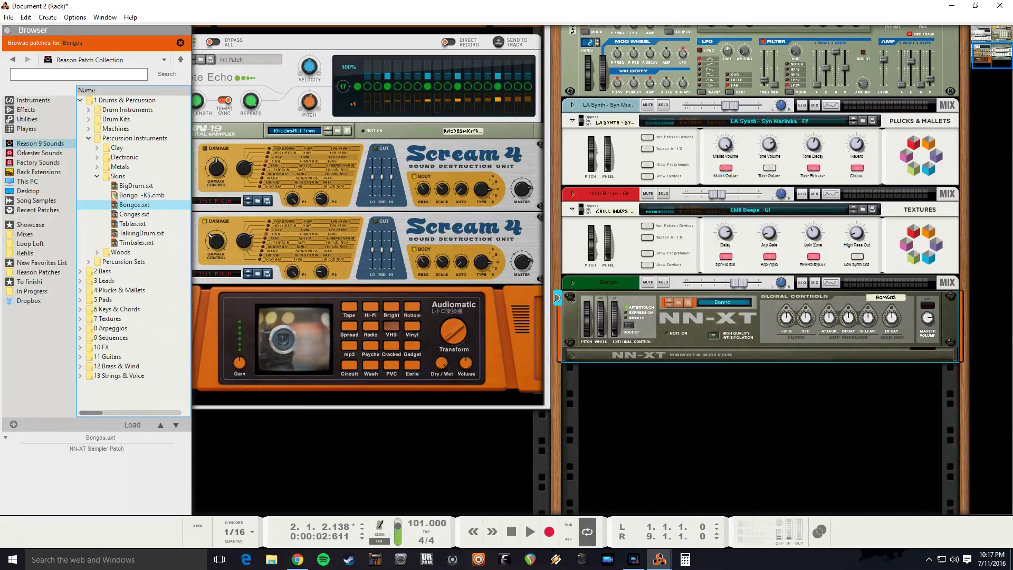
{"action": "left_click", "coordinate": [511, 531]}
{"action": "key", "text": "space"}
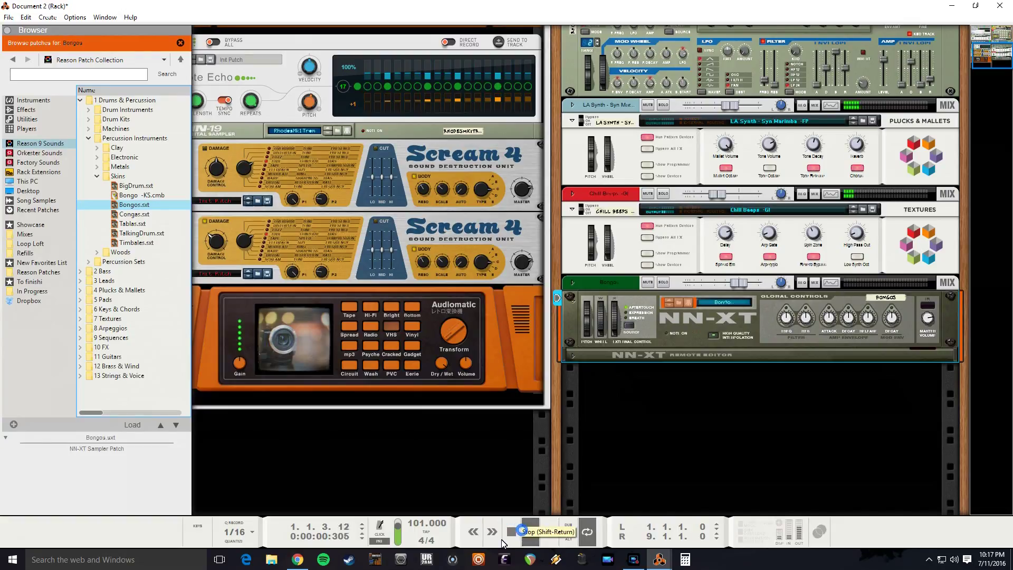